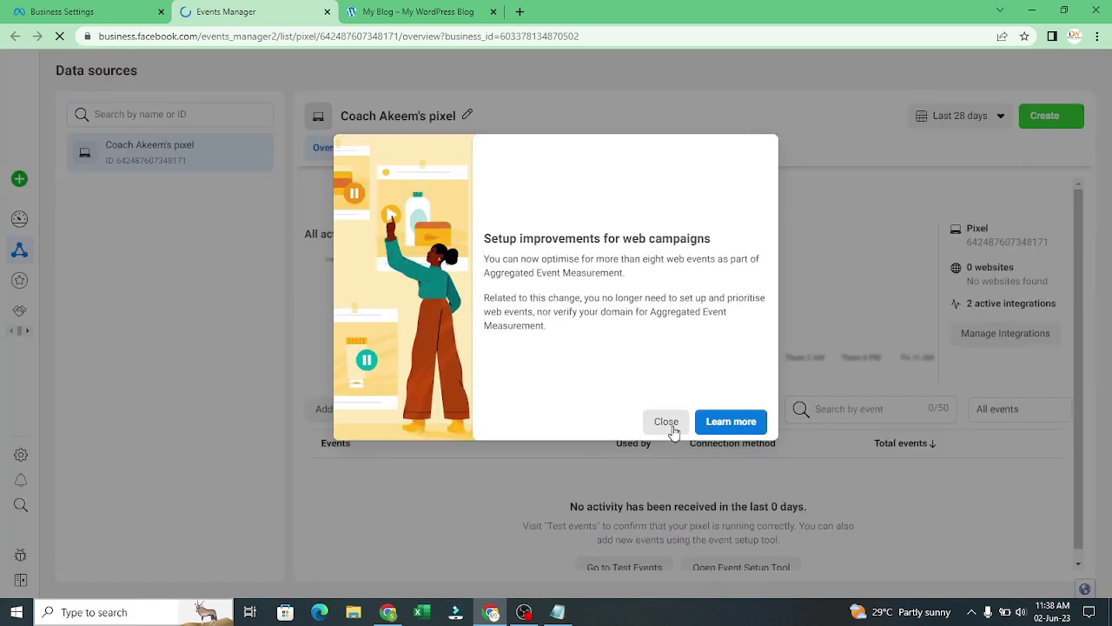
# - Dismiss the setup notice and scroll the pixel's Settings down to the Conversions API section
pyautogui.click(667, 424)
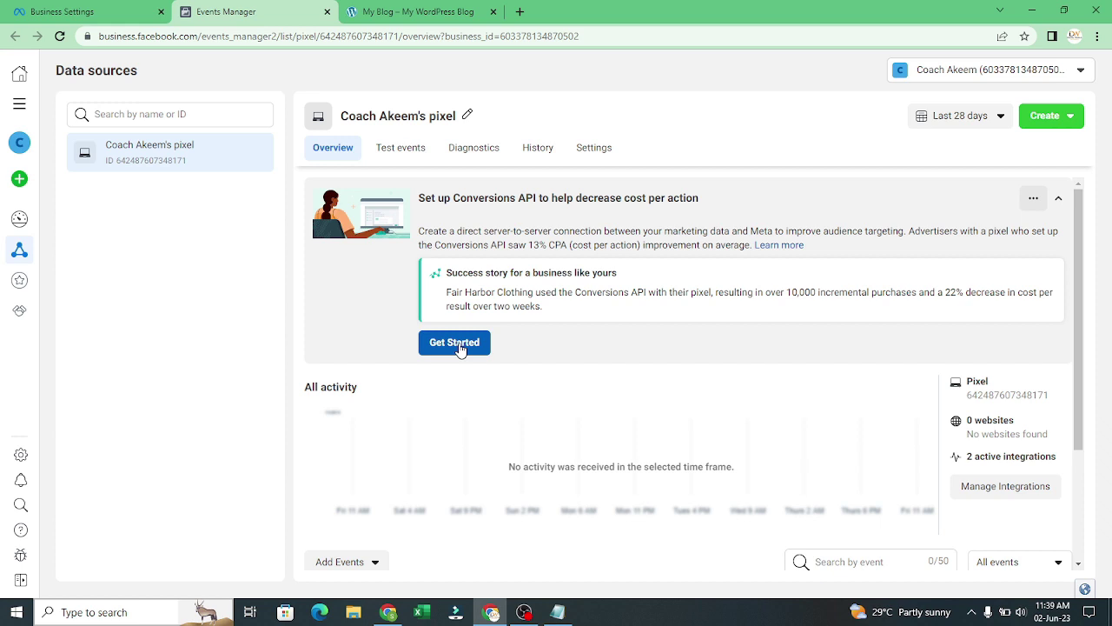
pyautogui.click(592, 151)
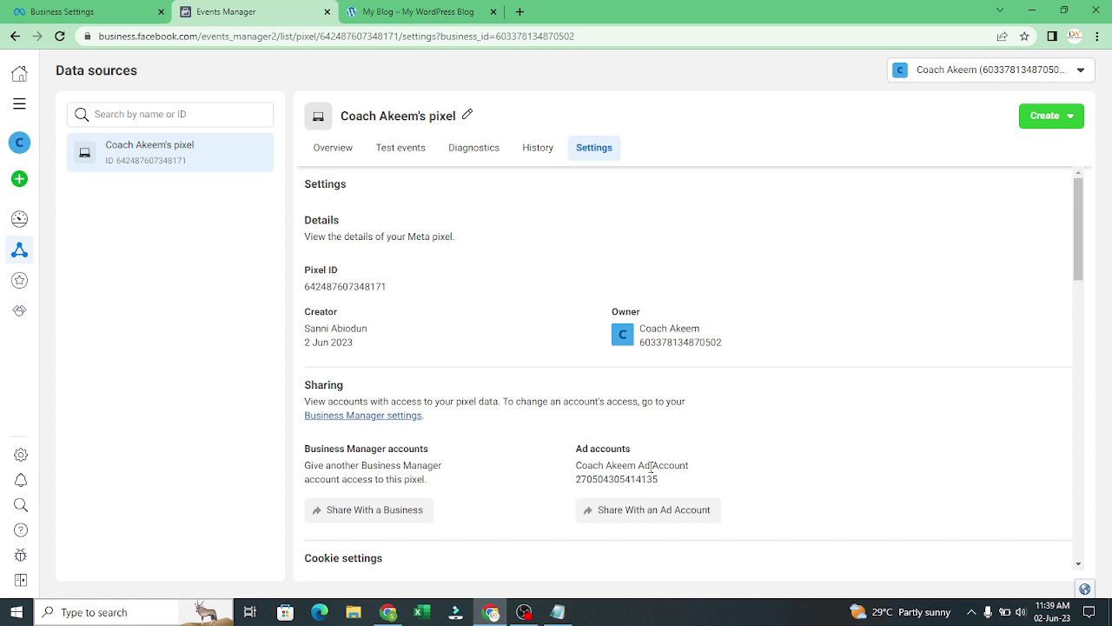
pyautogui.click(1077, 277)
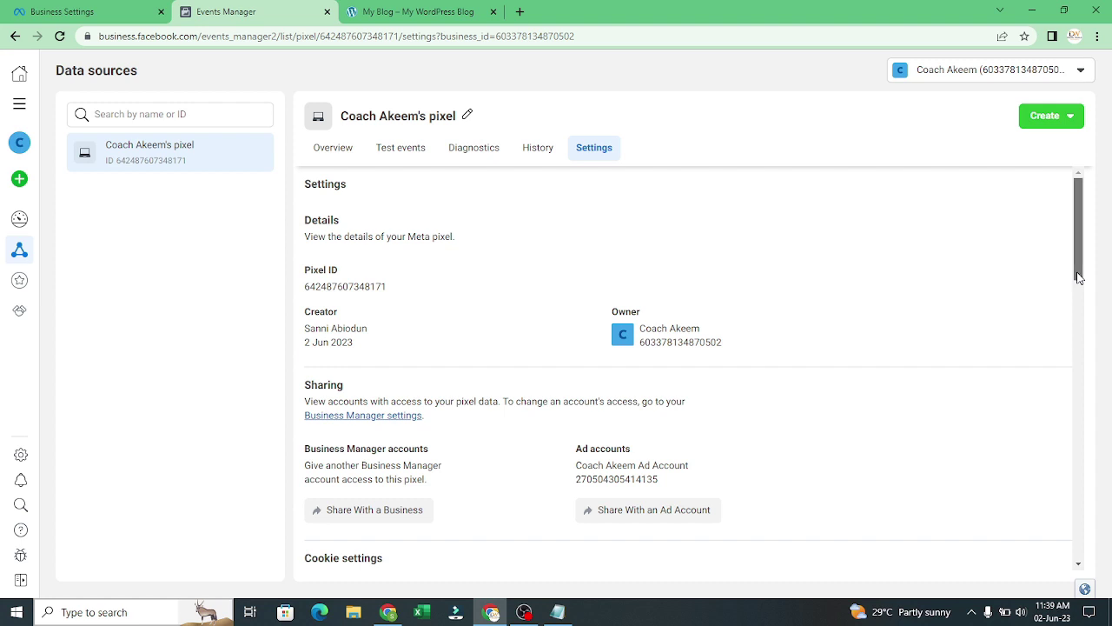
pyautogui.moveTo(1077, 277); pyautogui.dragTo(1091, 461)
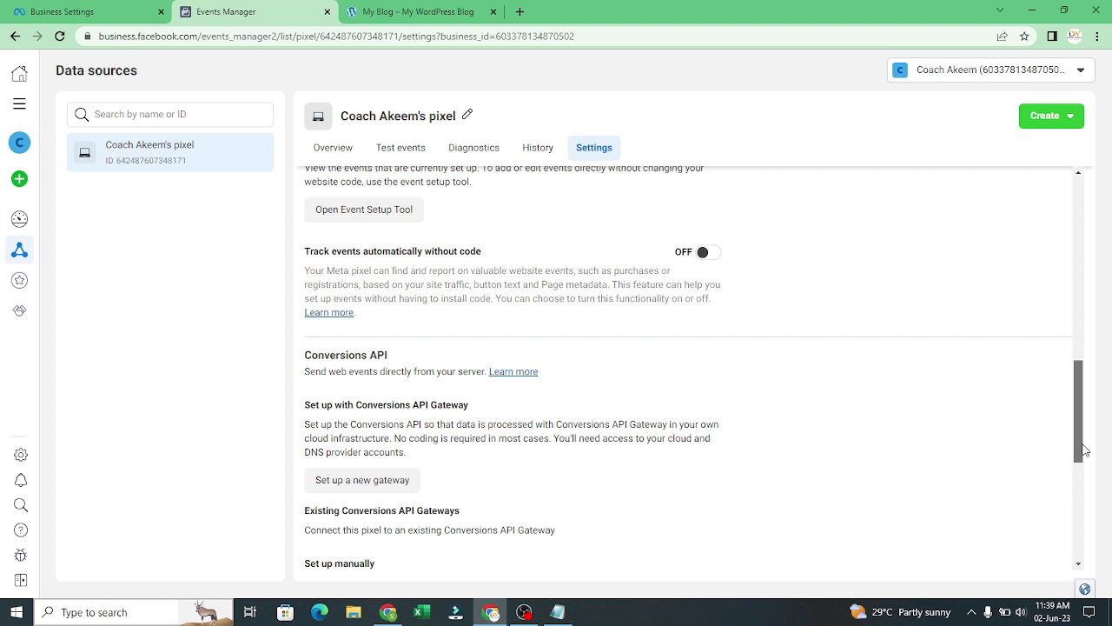
pyautogui.moveTo(1085, 449); pyautogui.dragTo(1086, 487)
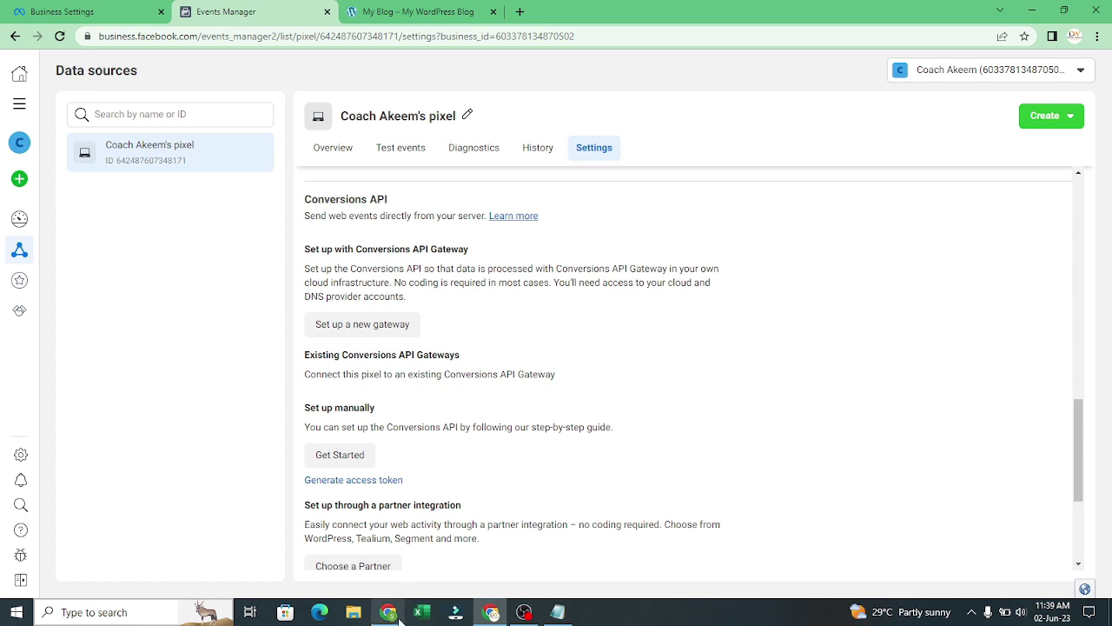
# - In WordPress, go to Plugins > Add New and search the directory for 'pixel your sit'
pyautogui.moveTo(388, 608)
pyautogui.click(422, 576)
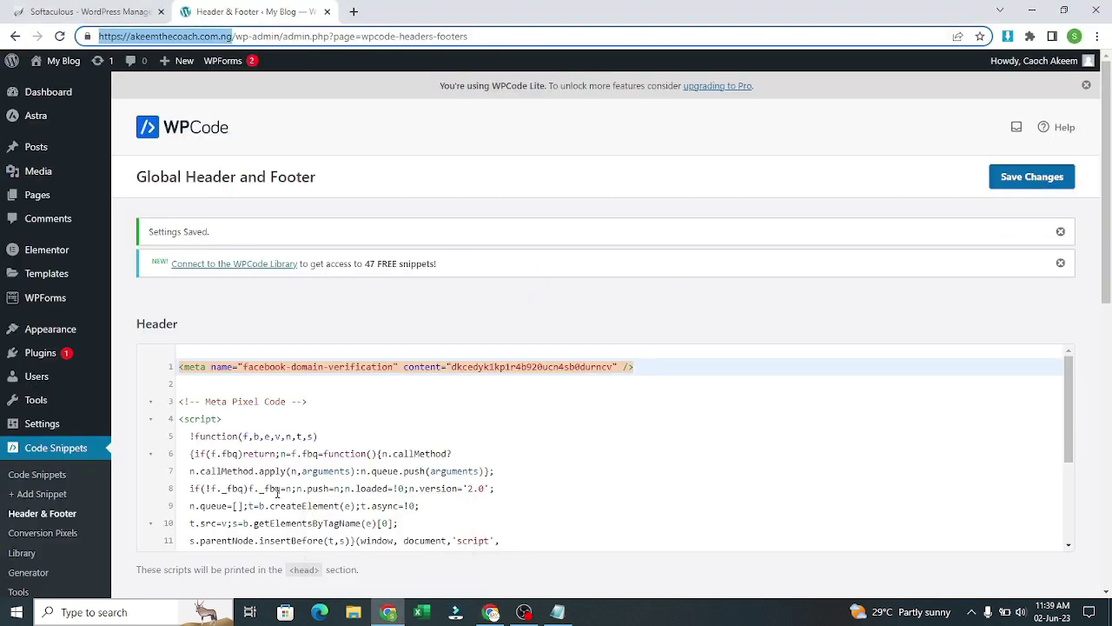
pyautogui.moveTo(65, 356)
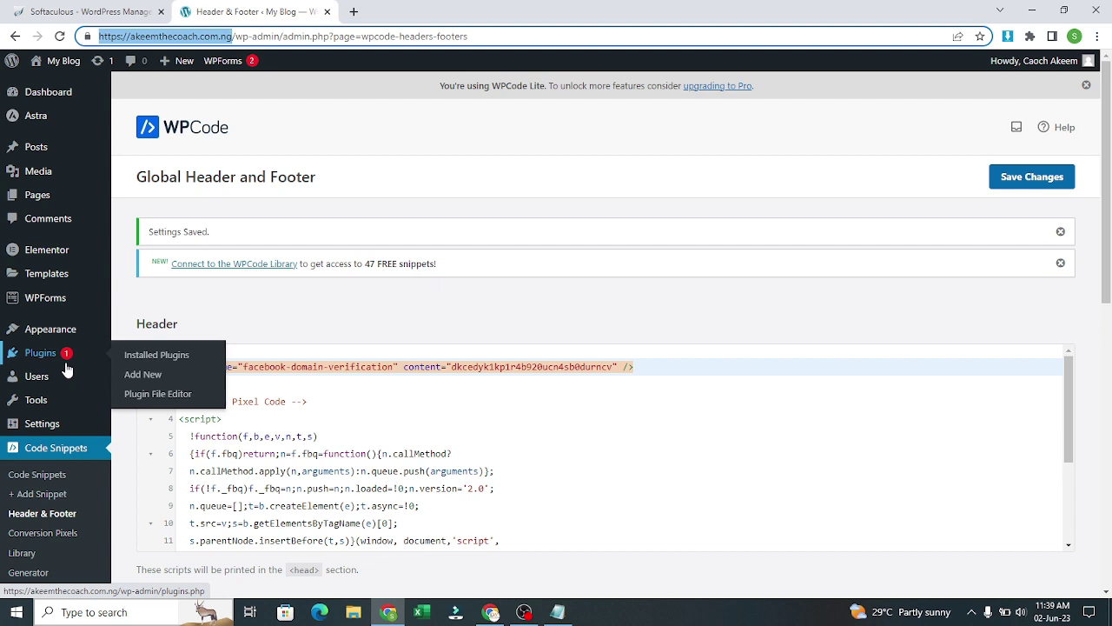
pyautogui.click(148, 373)
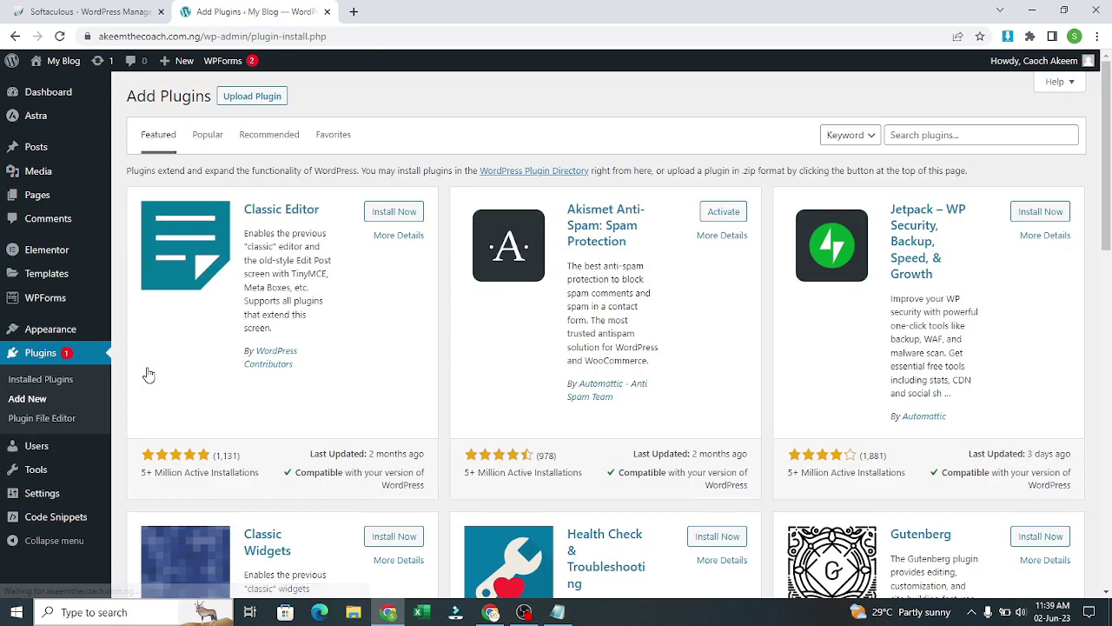
pyautogui.click(935, 134)
pyautogui.write('p')
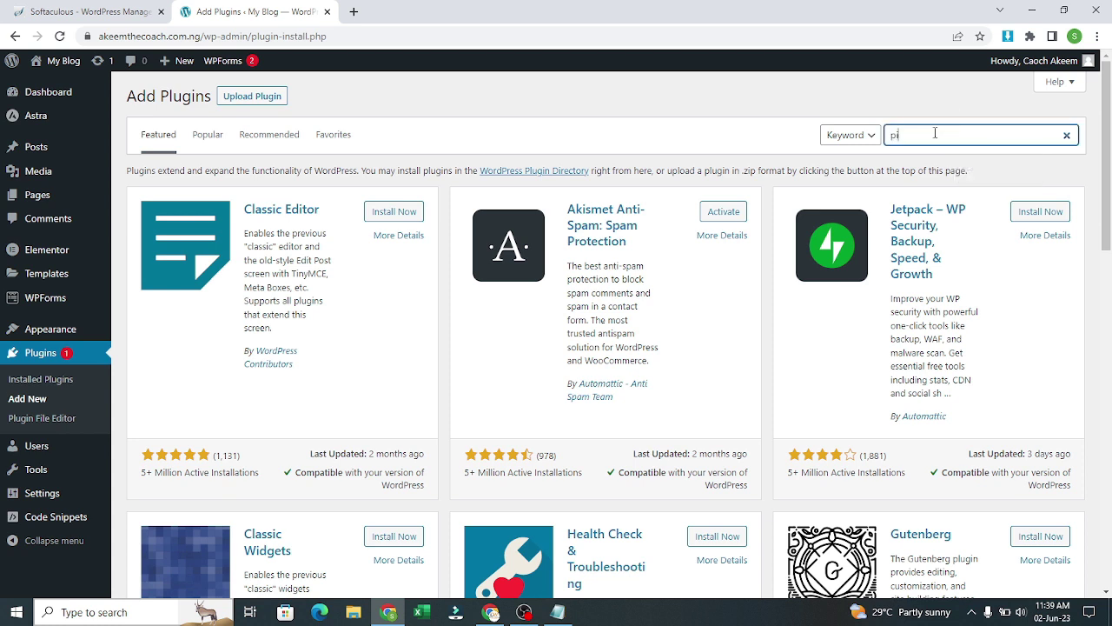
pyautogui.write('ixel your')
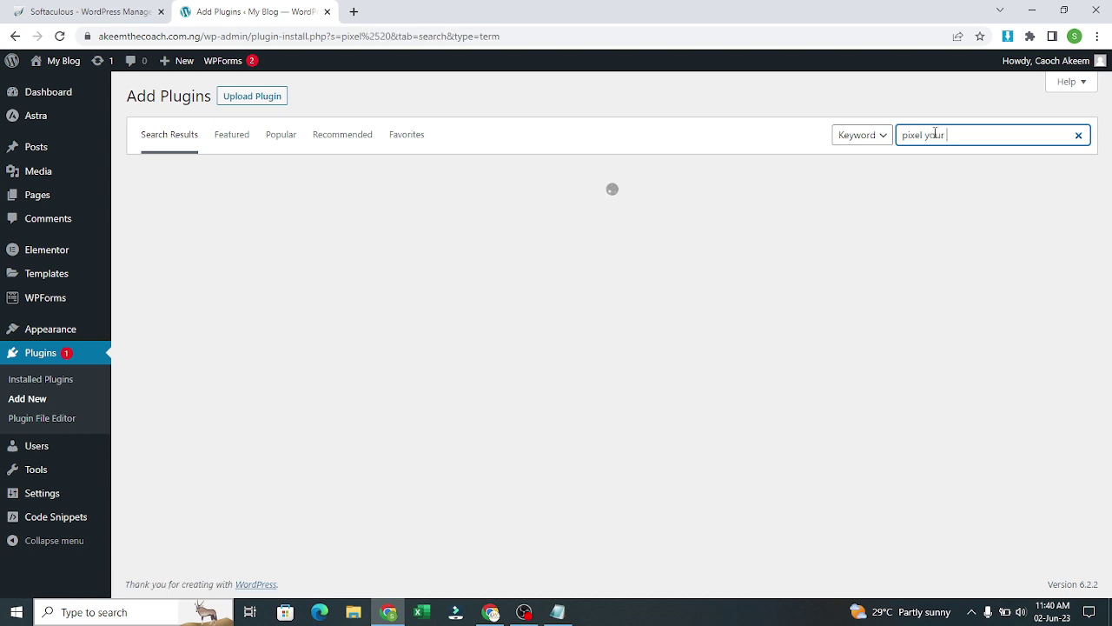
pyautogui.write(' site')
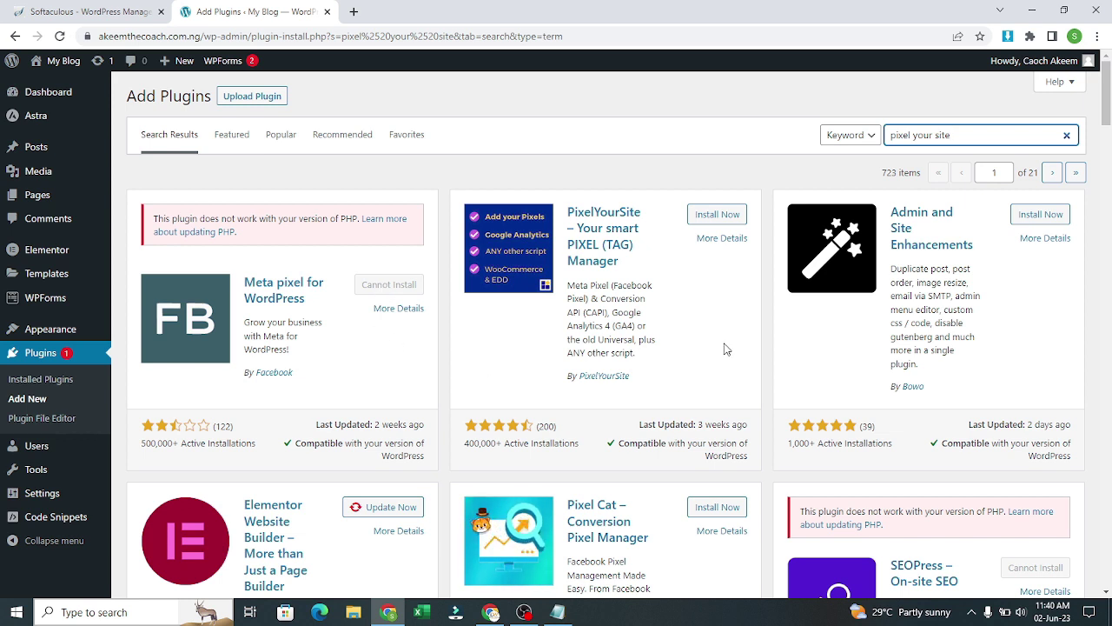
# - Install PixelYourSite from the search results and activate it
pyautogui.click(711, 217)
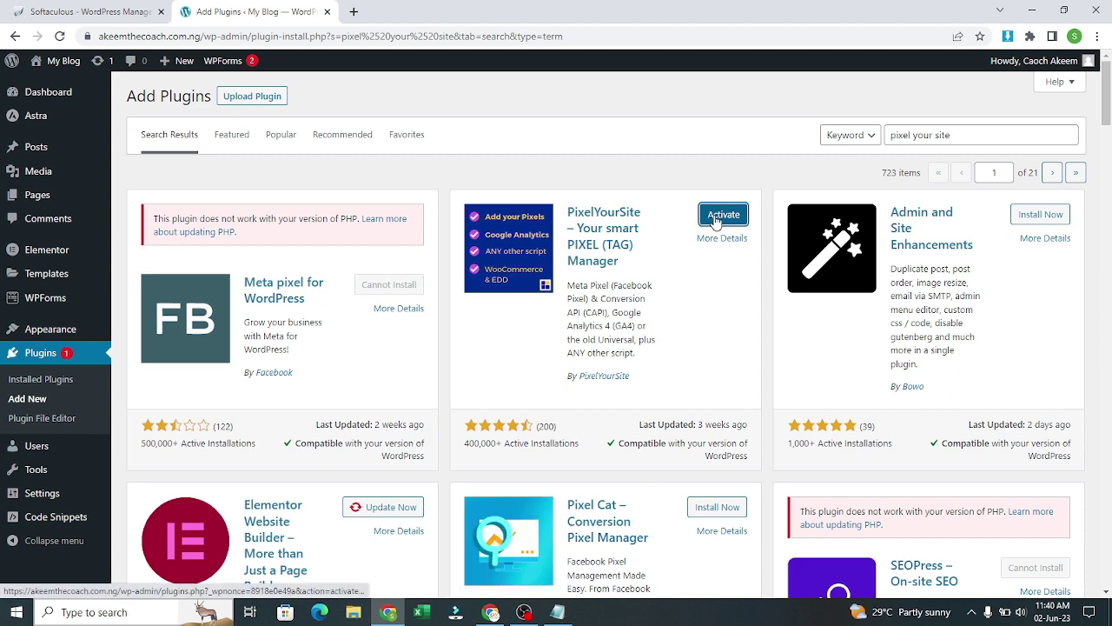
pyautogui.click(716, 220)
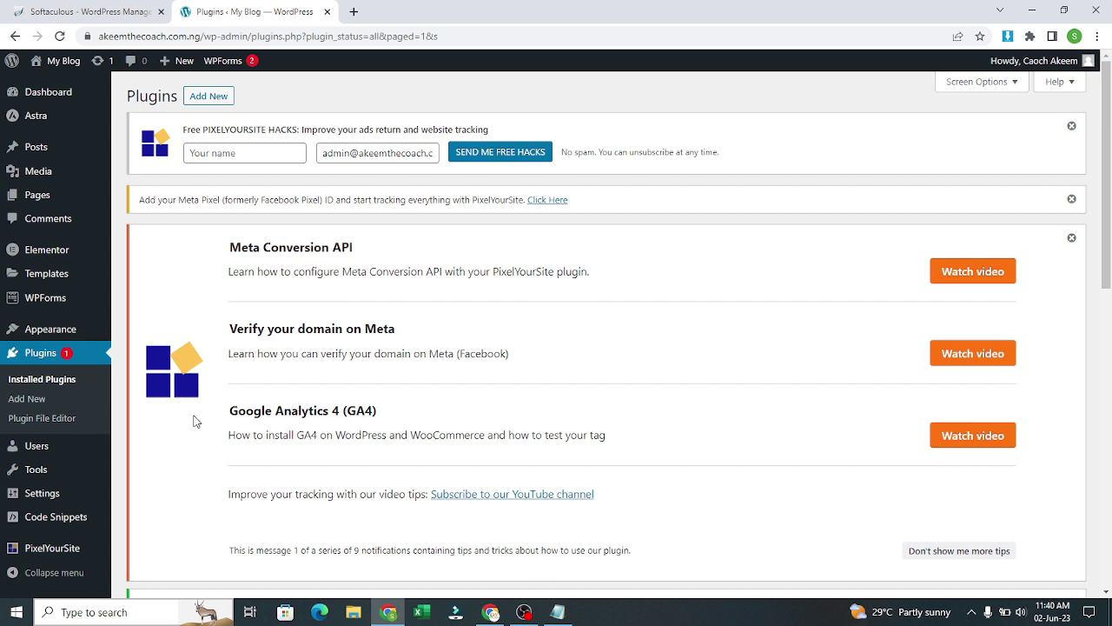
# - Open the PixelYourSite dashboard and dismiss its tip and Elementor opt-in notices
pyautogui.click(73, 550)
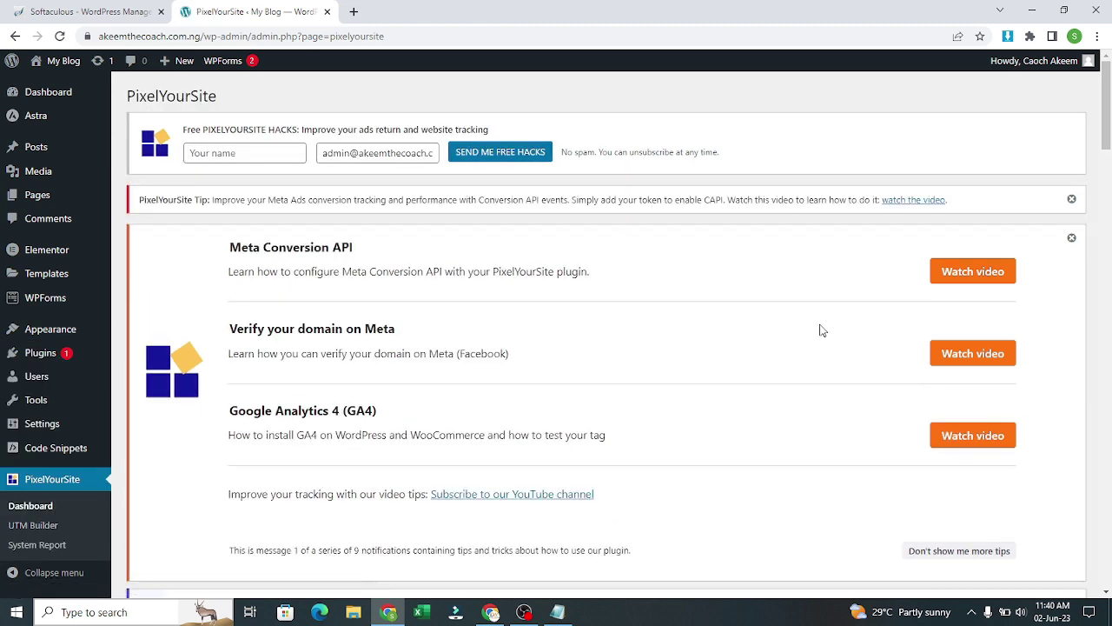
pyautogui.click(1071, 199)
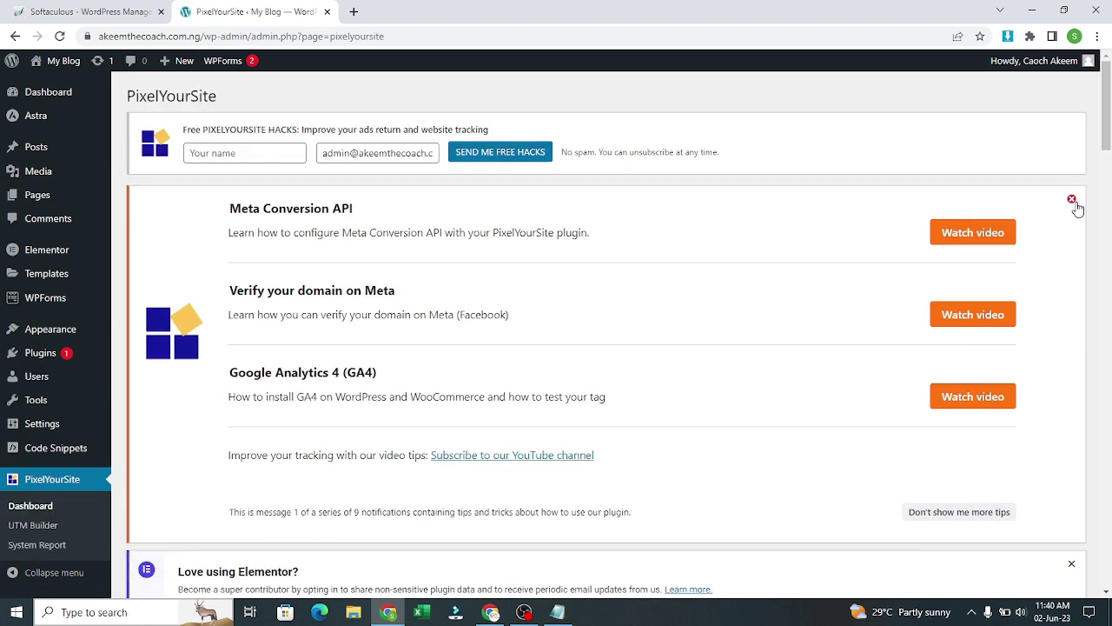
pyautogui.click(1073, 200)
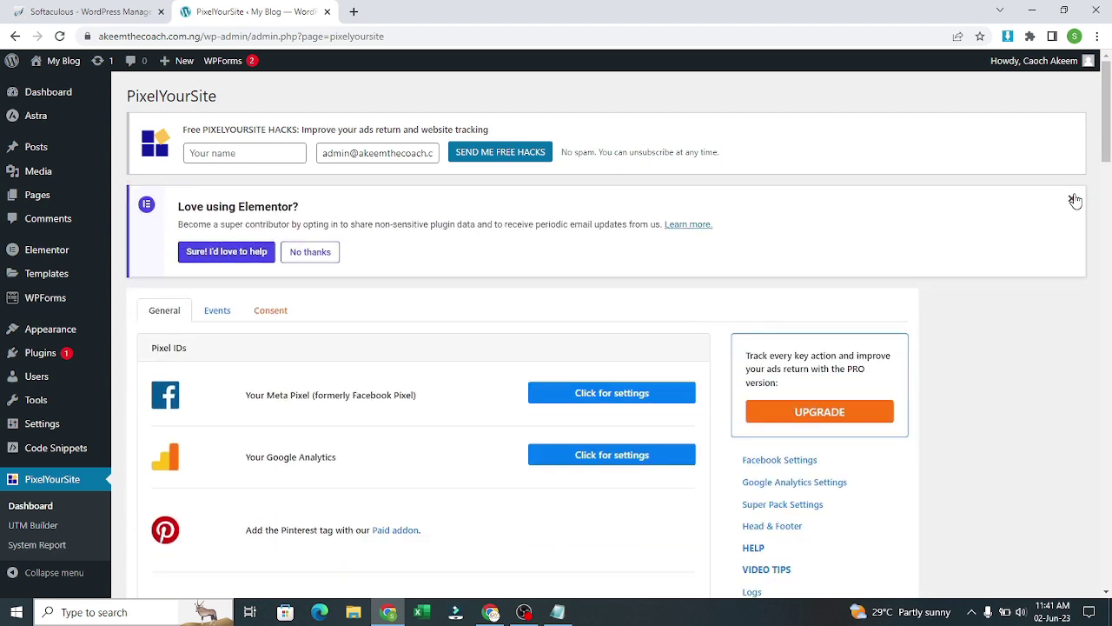
pyautogui.click(1073, 200)
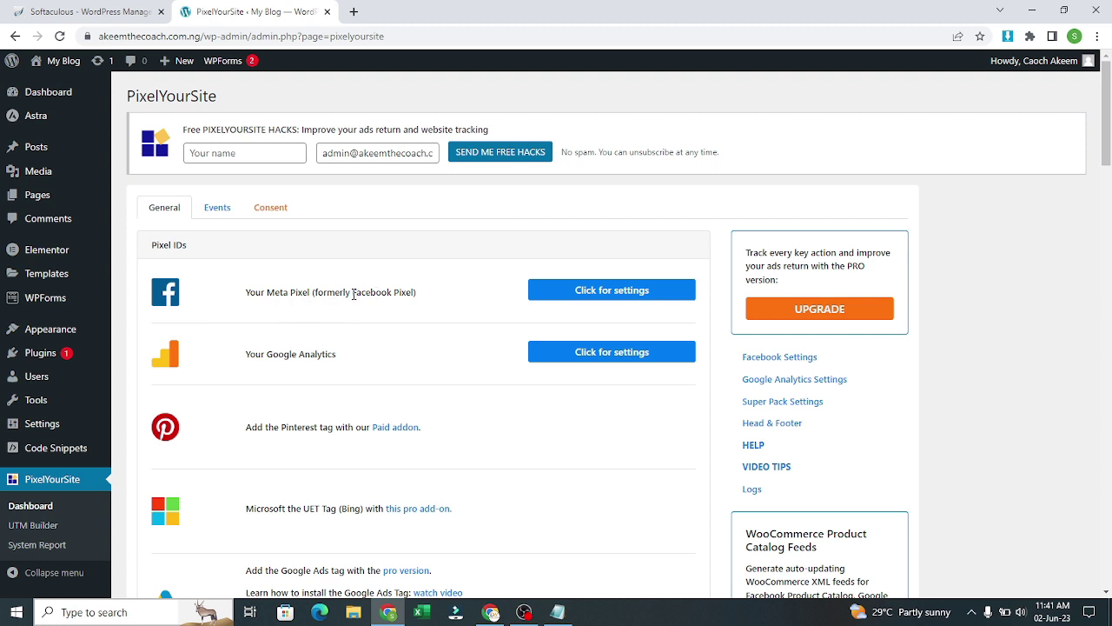
# - Expand the Meta Pixel settings and turn on Conversion API and Advanced Matching
pyautogui.click(580, 295)
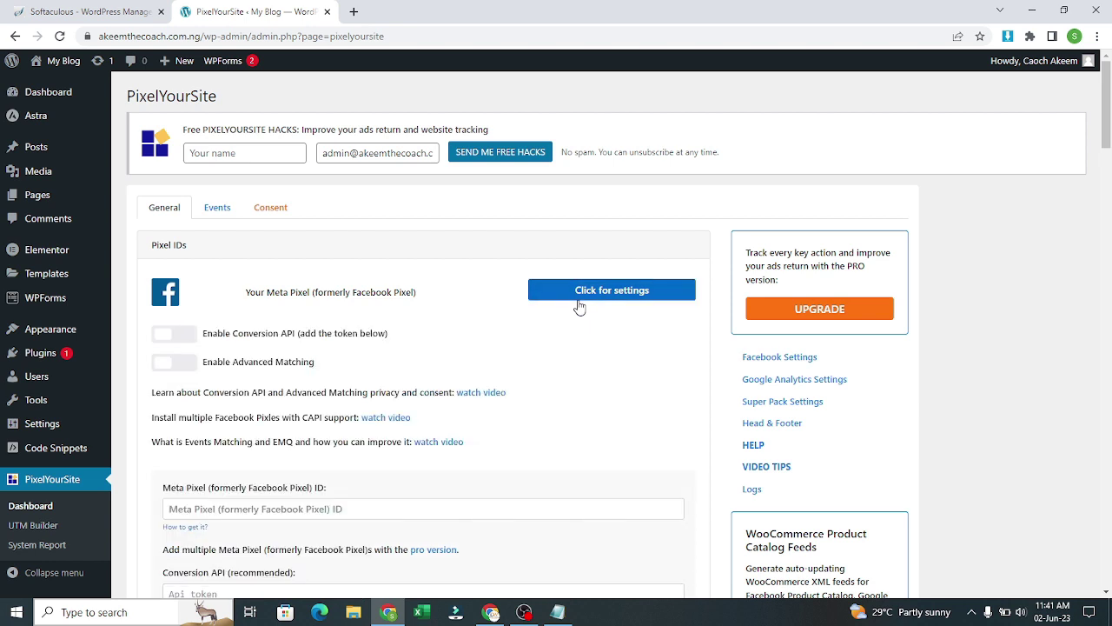
pyautogui.click(187, 336)
pyautogui.click(185, 365)
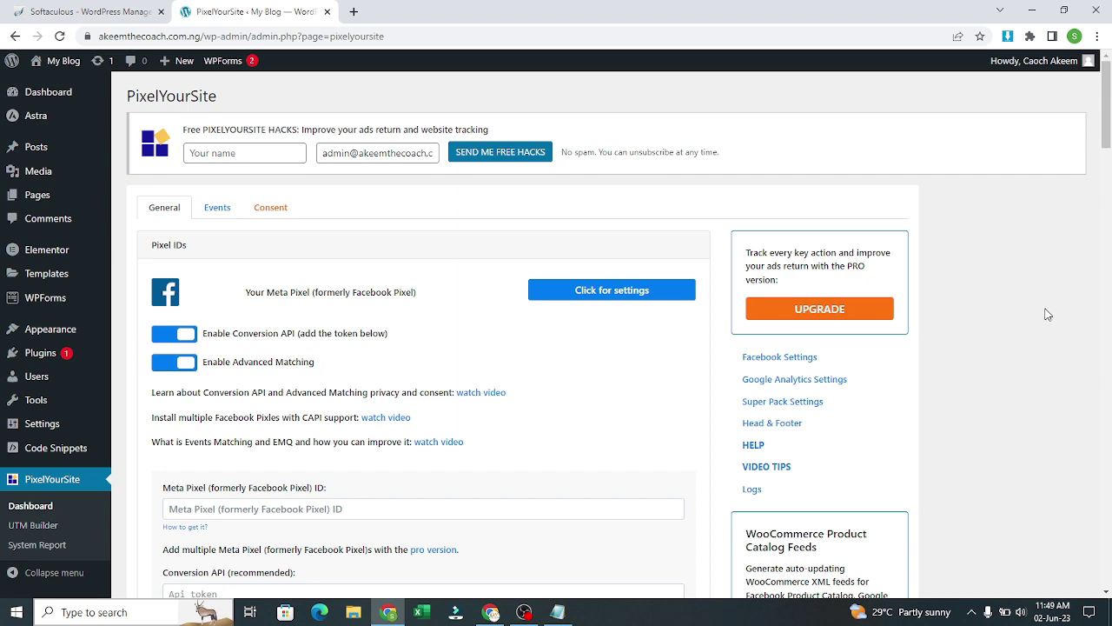
pyautogui.scroll(-3, 1110, 139)
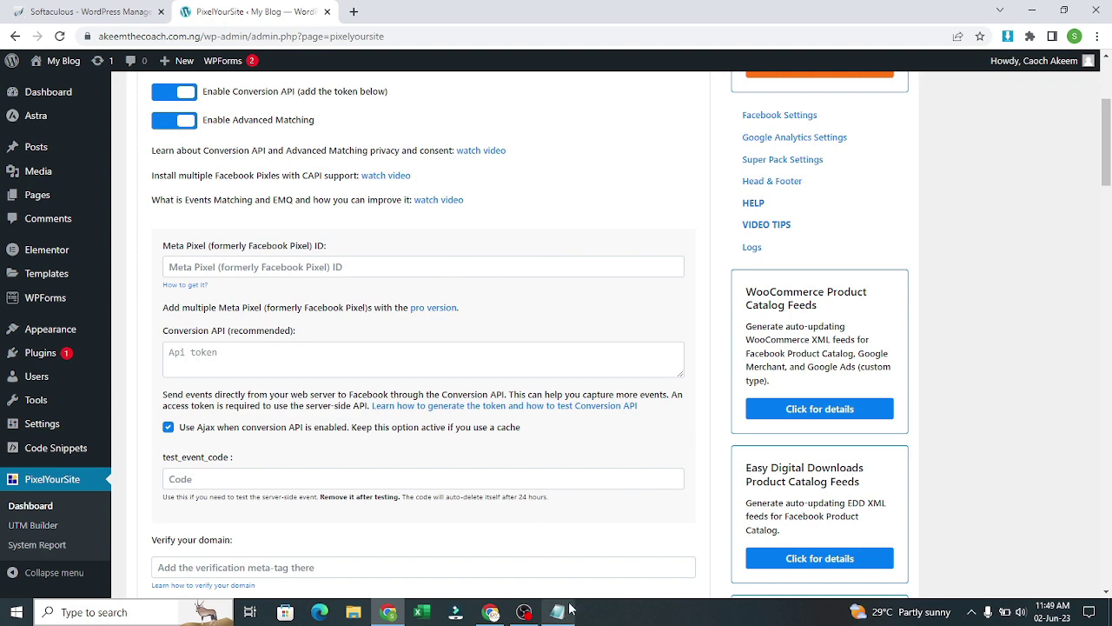
# - Copy the pixel ID from the notes and paste it into PixelYourSite's Meta Pixel ID field
pyautogui.moveTo(558, 611)
pyautogui.click(588, 562)
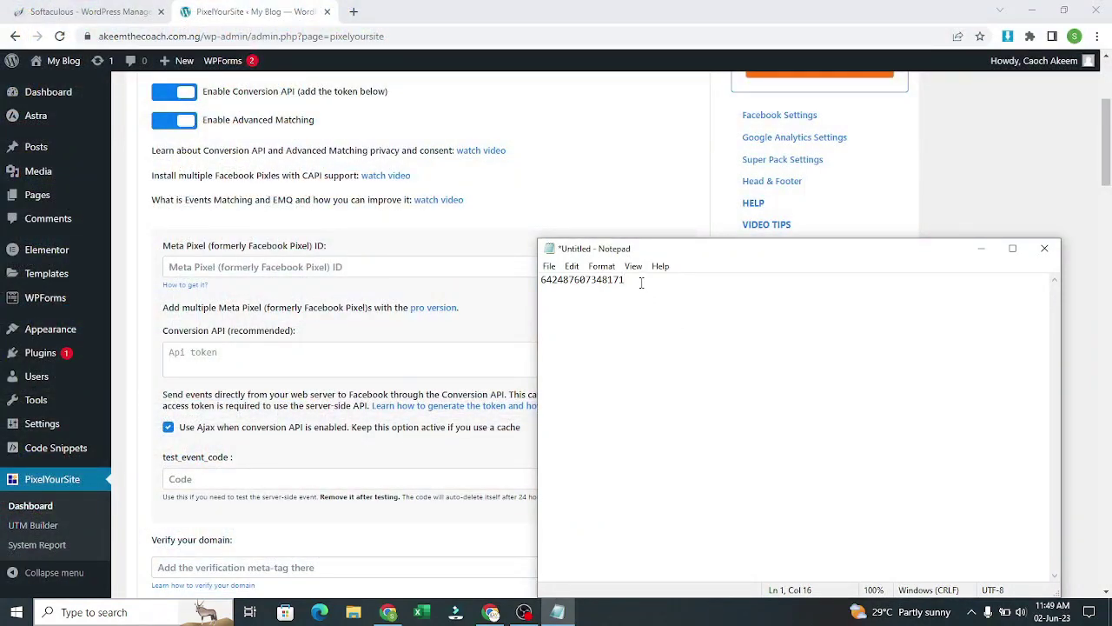
pyautogui.moveTo(625, 280); pyautogui.dragTo(542, 283)
pyautogui.hotkey('ctrl', 'c')
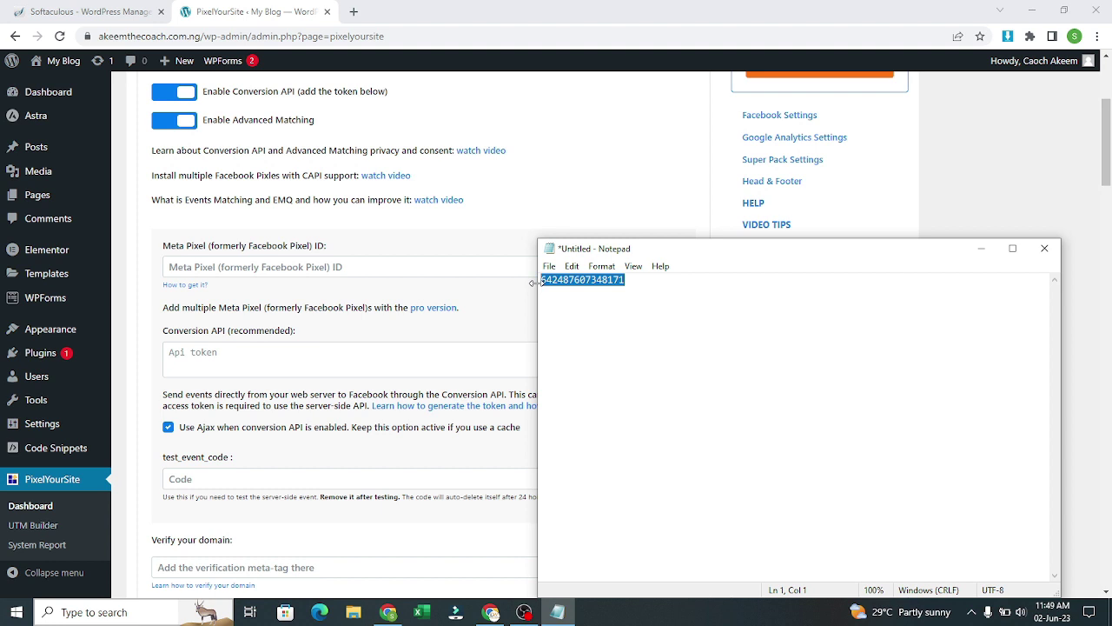
pyautogui.click(443, 267)
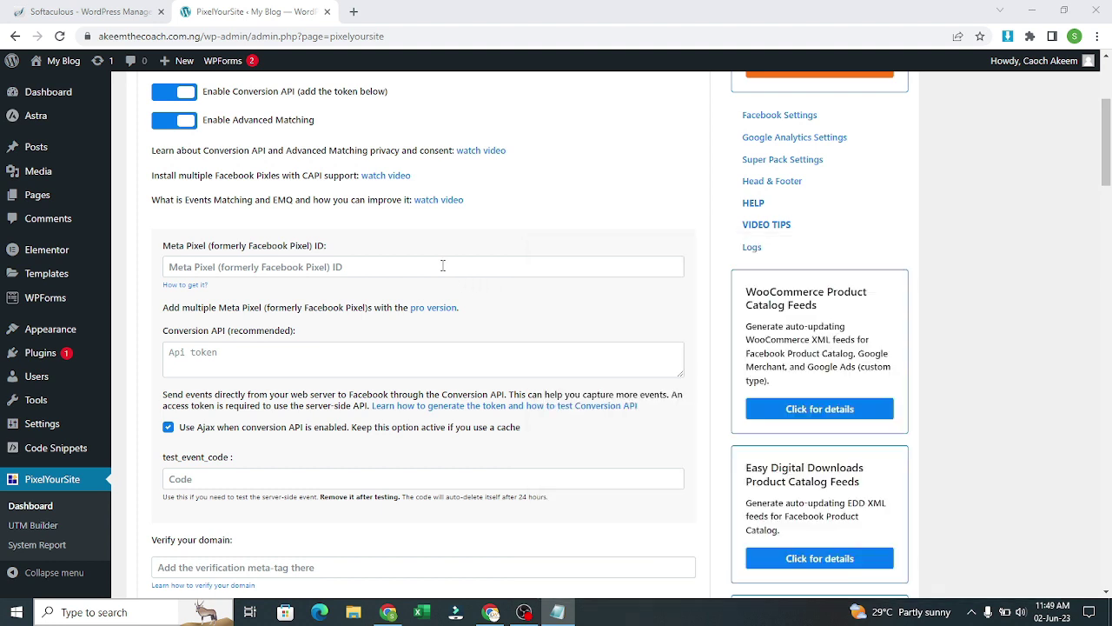
pyautogui.hotkey('ctrl', 'v')
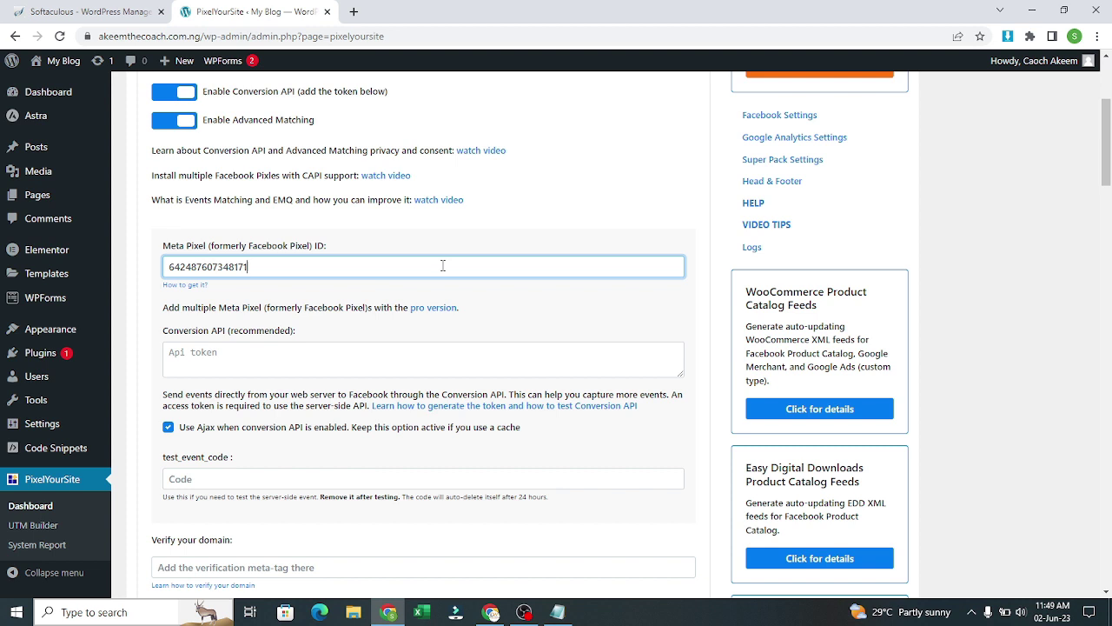
pyautogui.click(386, 350)
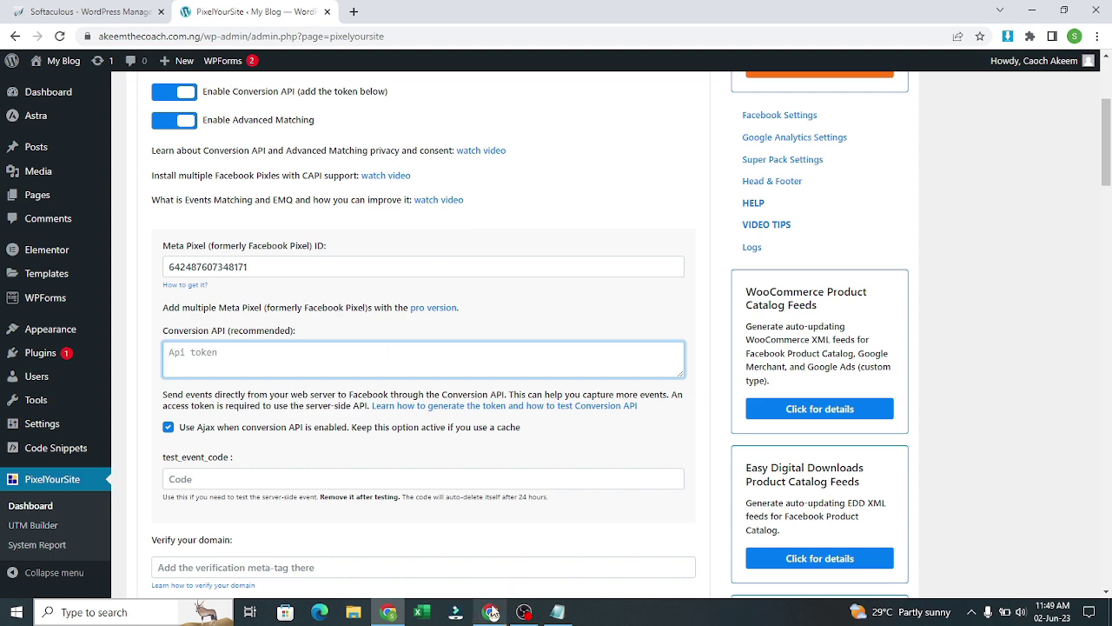
# - Back in Events Manager, start the manual Conversions API setup and continue past the overview
pyautogui.moveTo(490, 611)
pyautogui.click(504, 578)
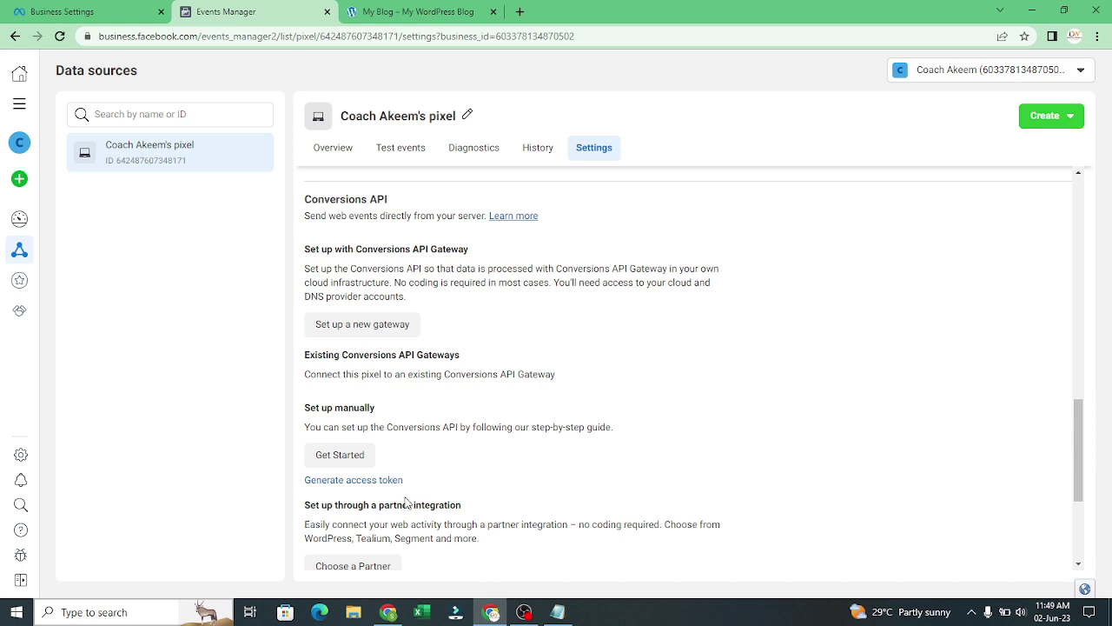
pyautogui.click(356, 456)
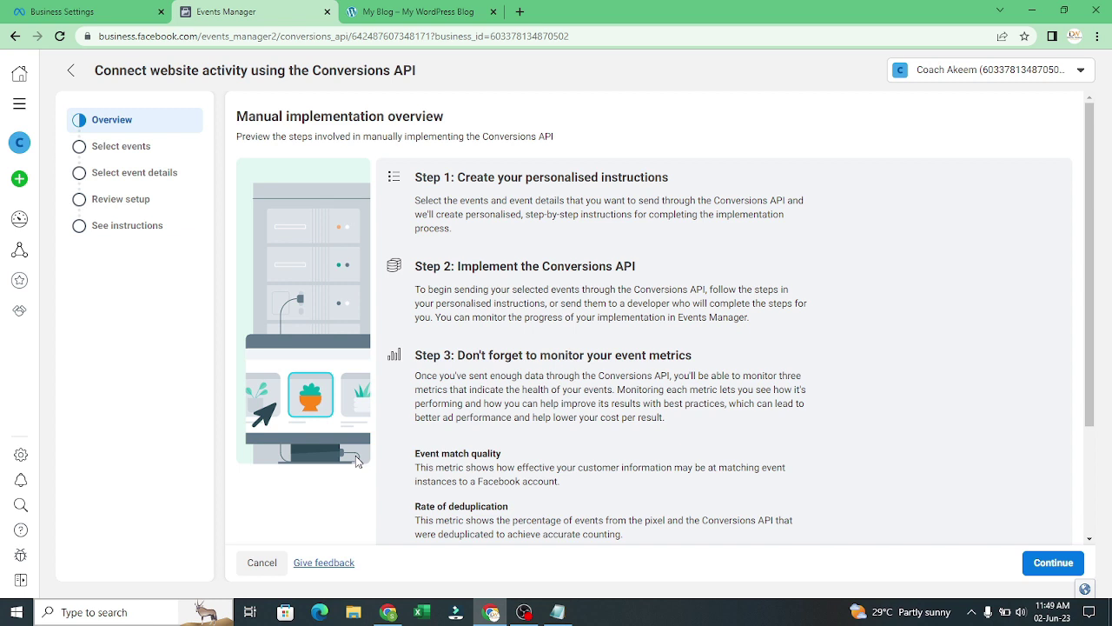
pyautogui.click(1044, 563)
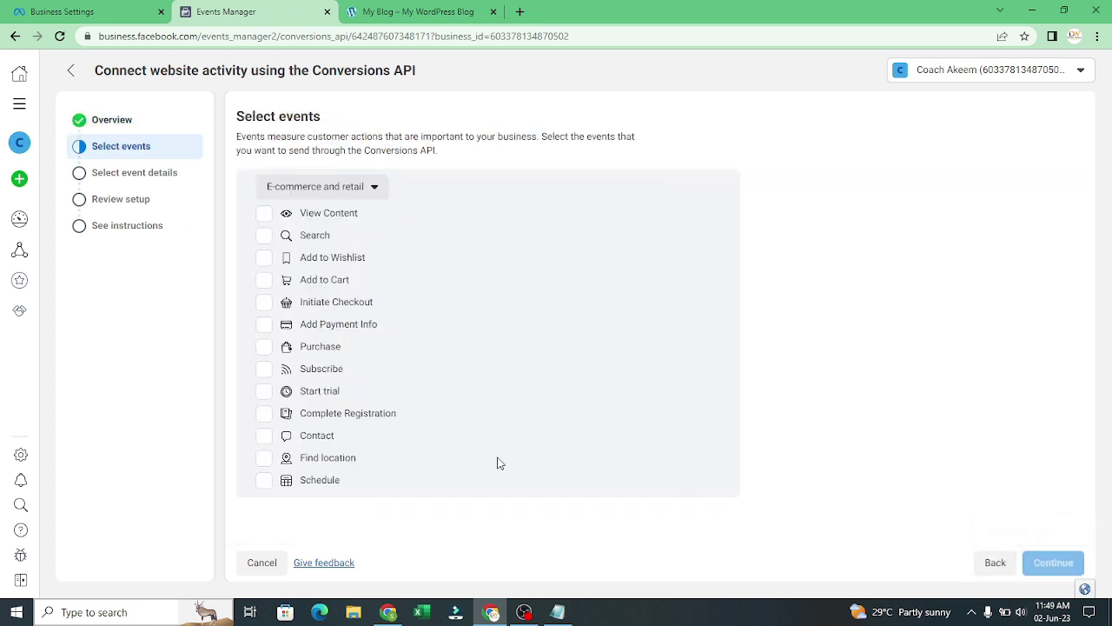
# - Tick Add to Wishlist, Add to Cart and Purchase as the events to send
pyautogui.click(263, 257)
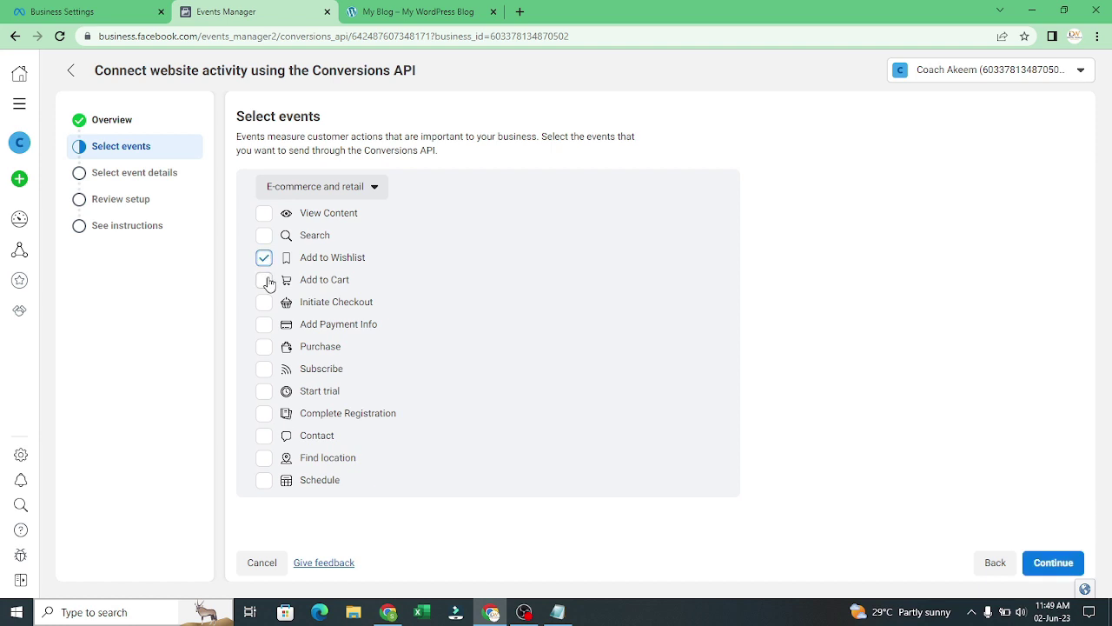
pyautogui.click(266, 285)
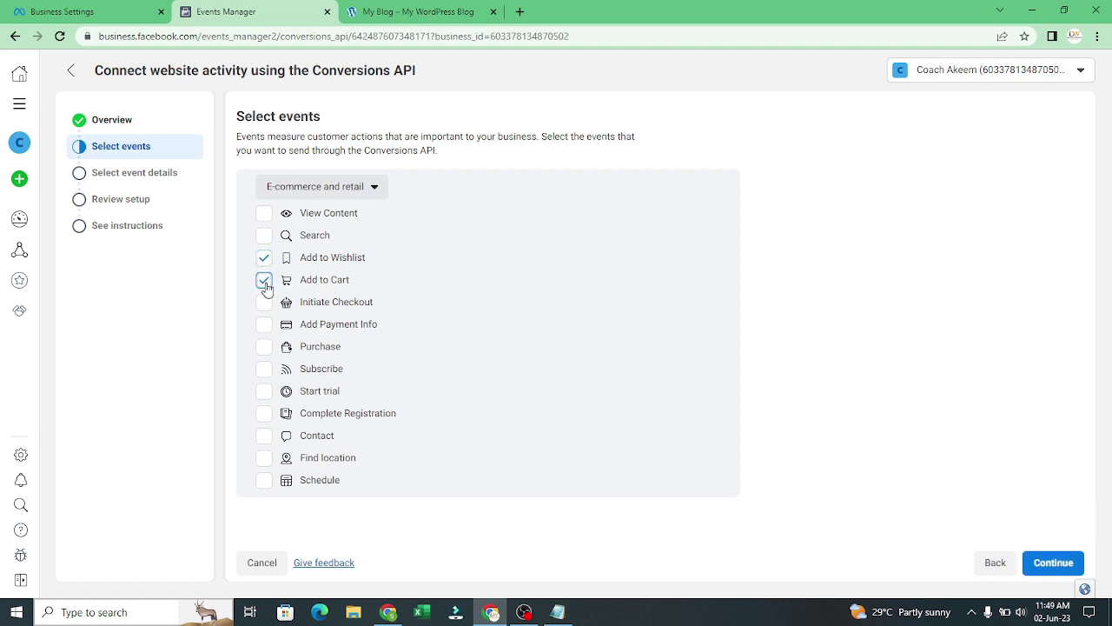
pyautogui.click(265, 350)
# - Confirm the three events and add Content type and Number of items as extra parameters
pyautogui.click(1056, 565)
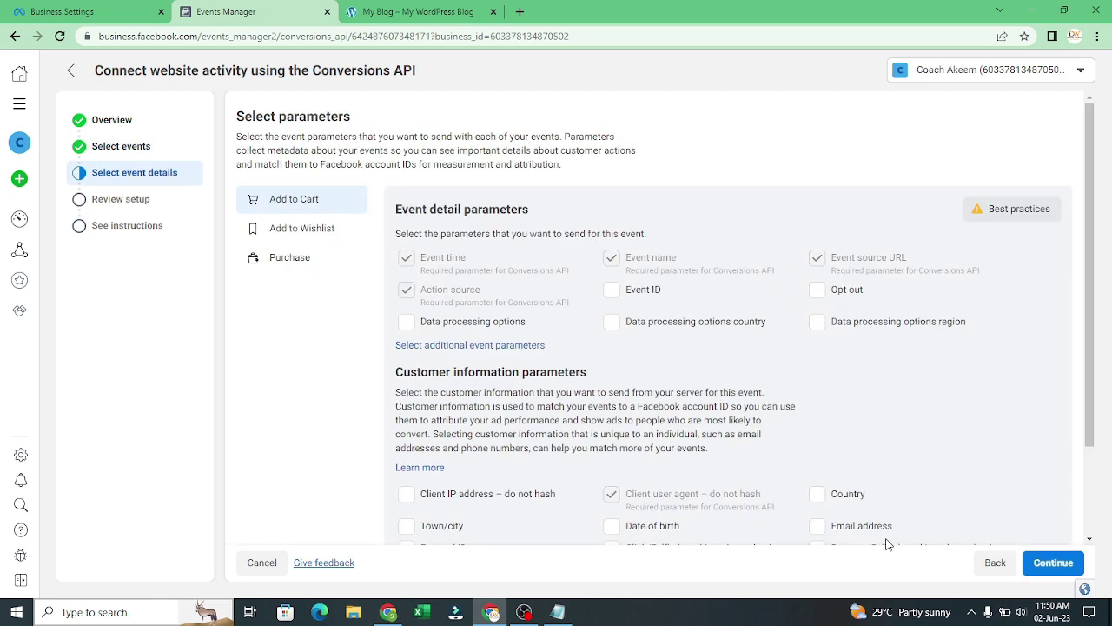
pyautogui.click(485, 346)
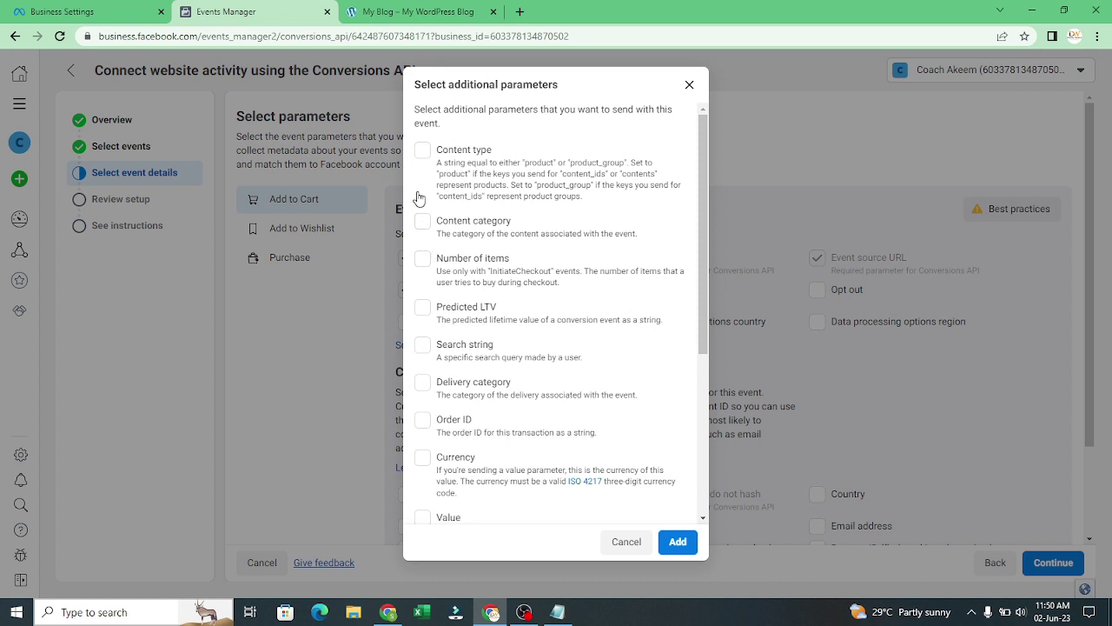
pyautogui.click(422, 150)
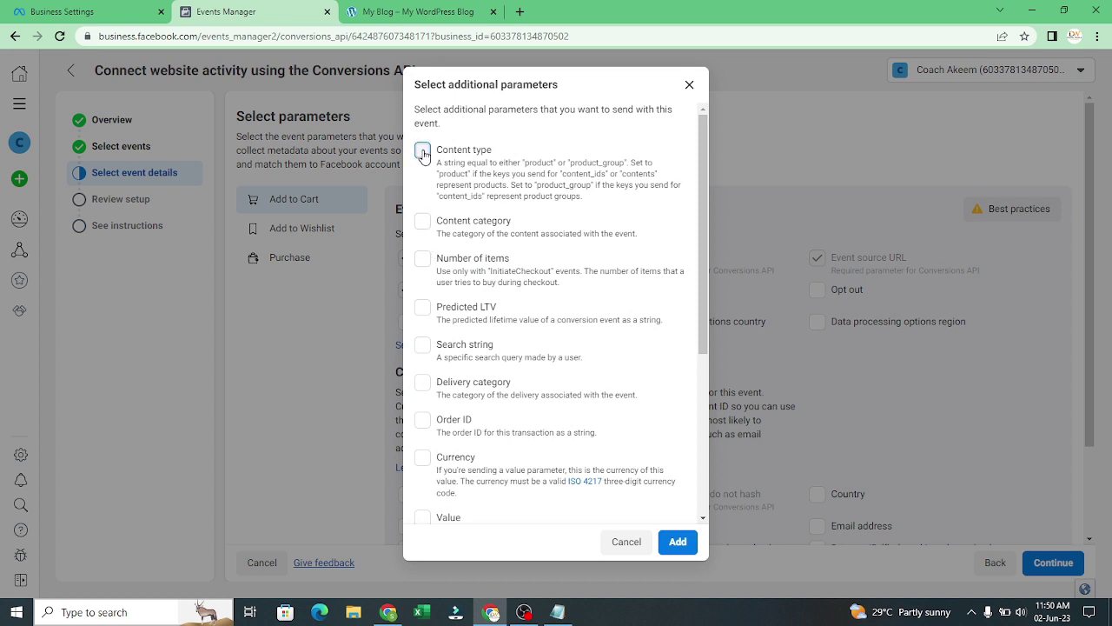
pyautogui.click(422, 259)
pyautogui.click(689, 87)
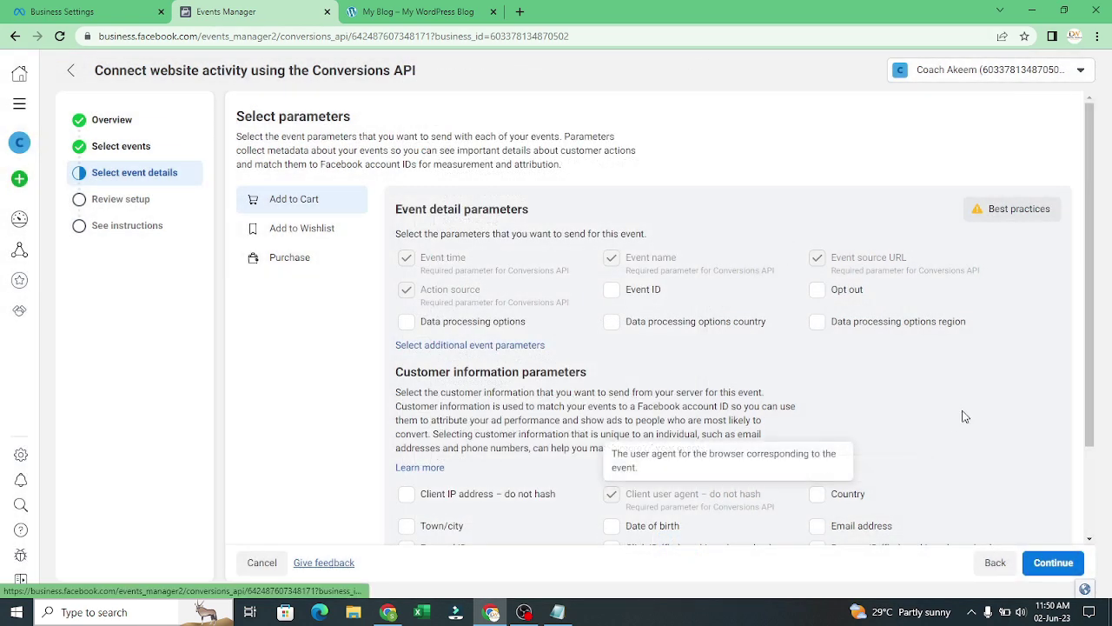
pyautogui.moveTo(1089, 400); pyautogui.dragTo(1089, 481)
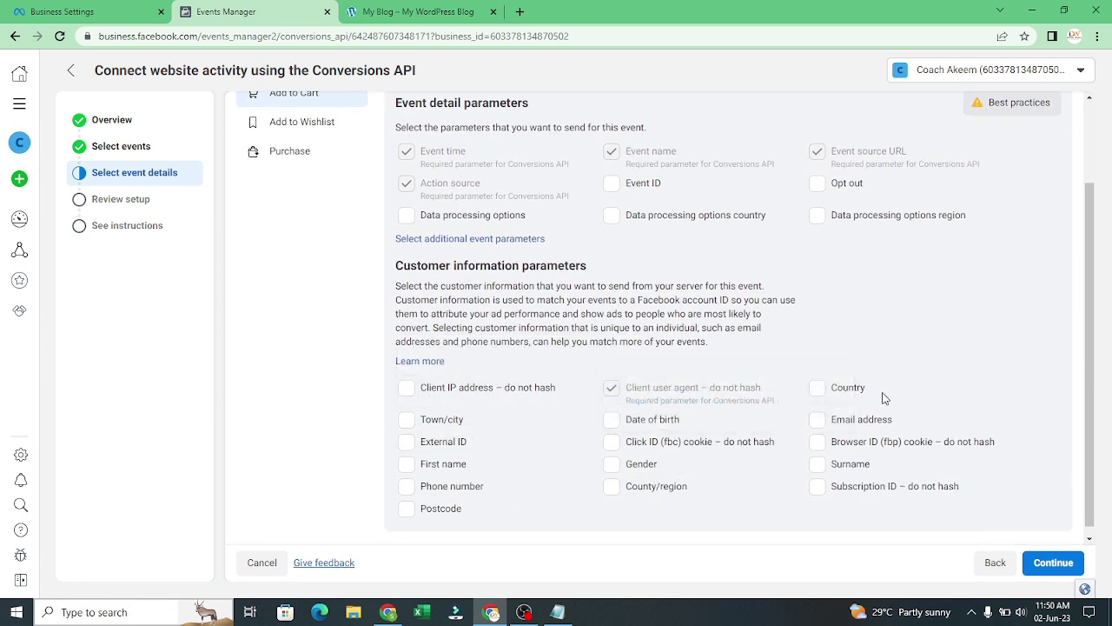
# - Send Country, Email address, Gender, First name and Phone number with Add to Cart
pyautogui.click(818, 388)
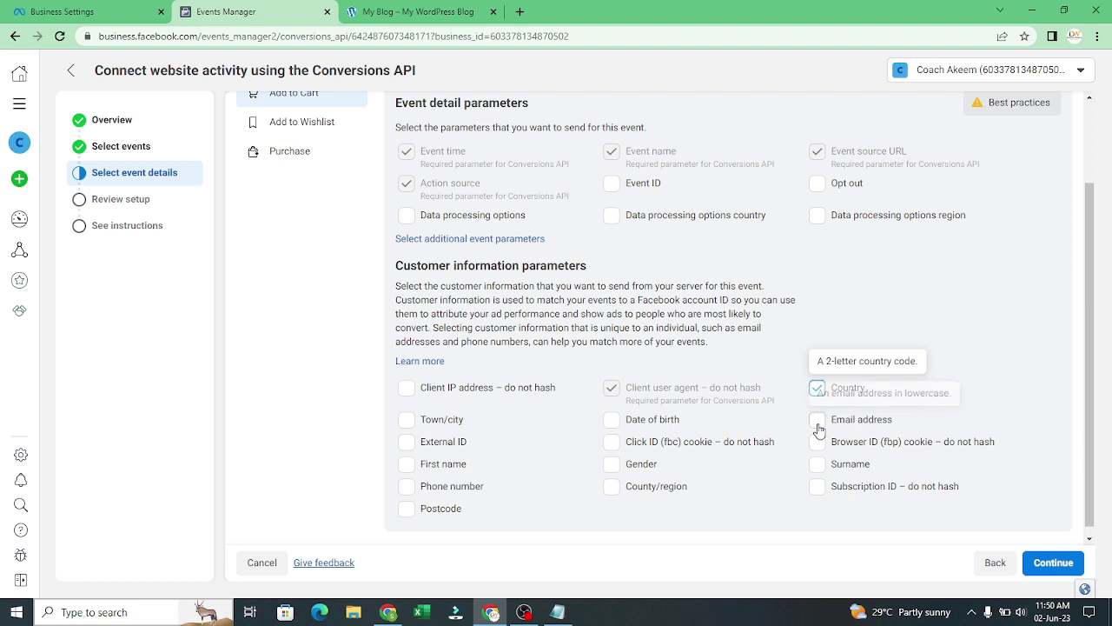
pyautogui.click(817, 422)
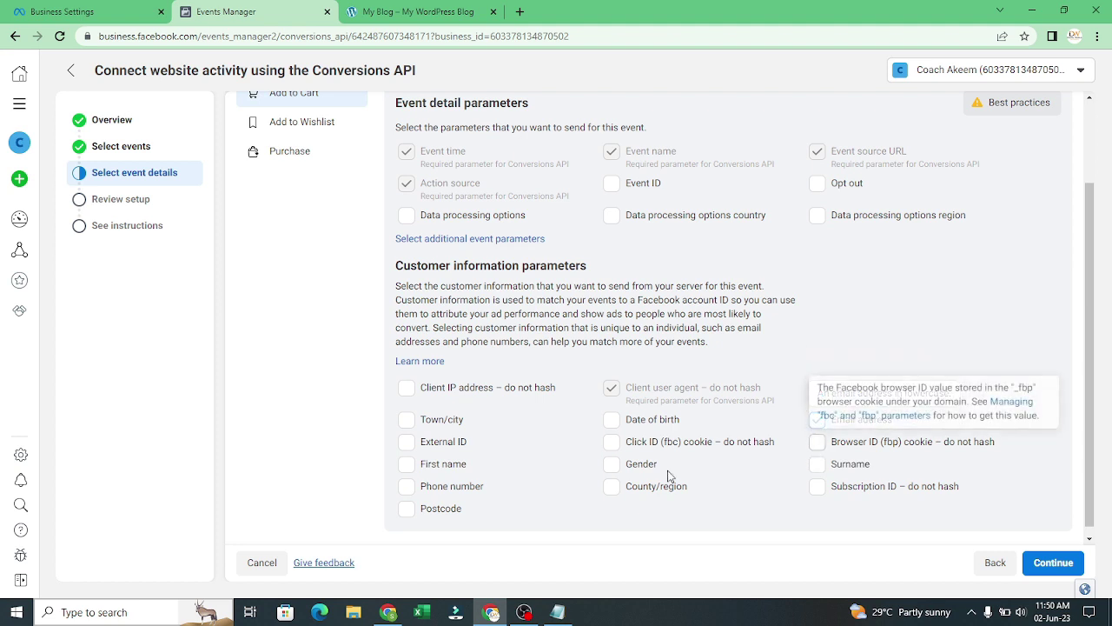
pyautogui.click(611, 466)
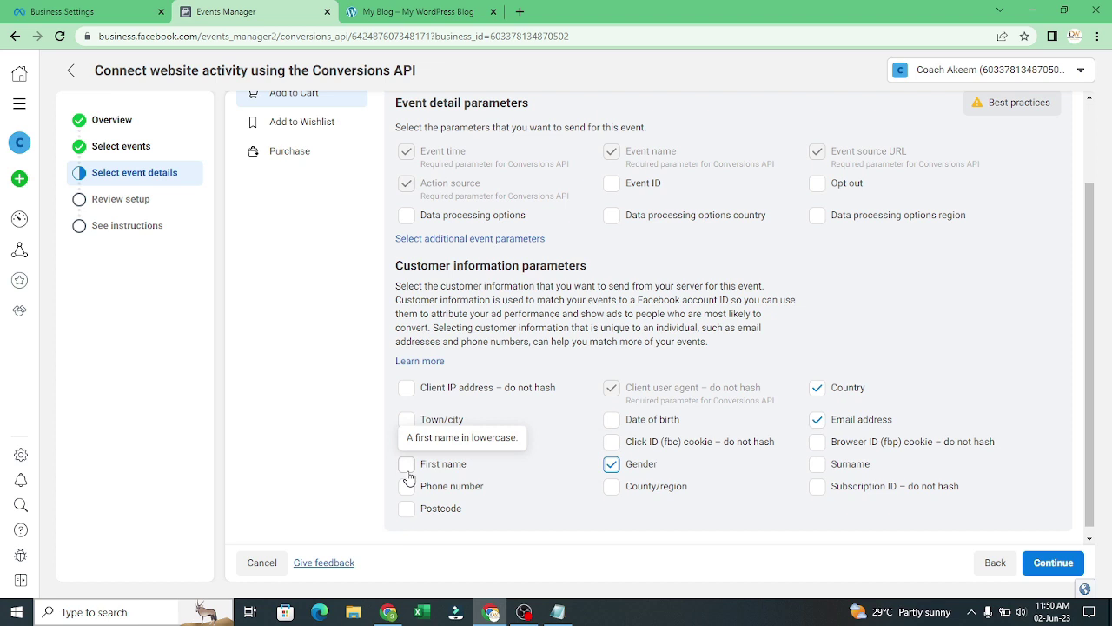
pyautogui.click(407, 465)
pyautogui.click(407, 485)
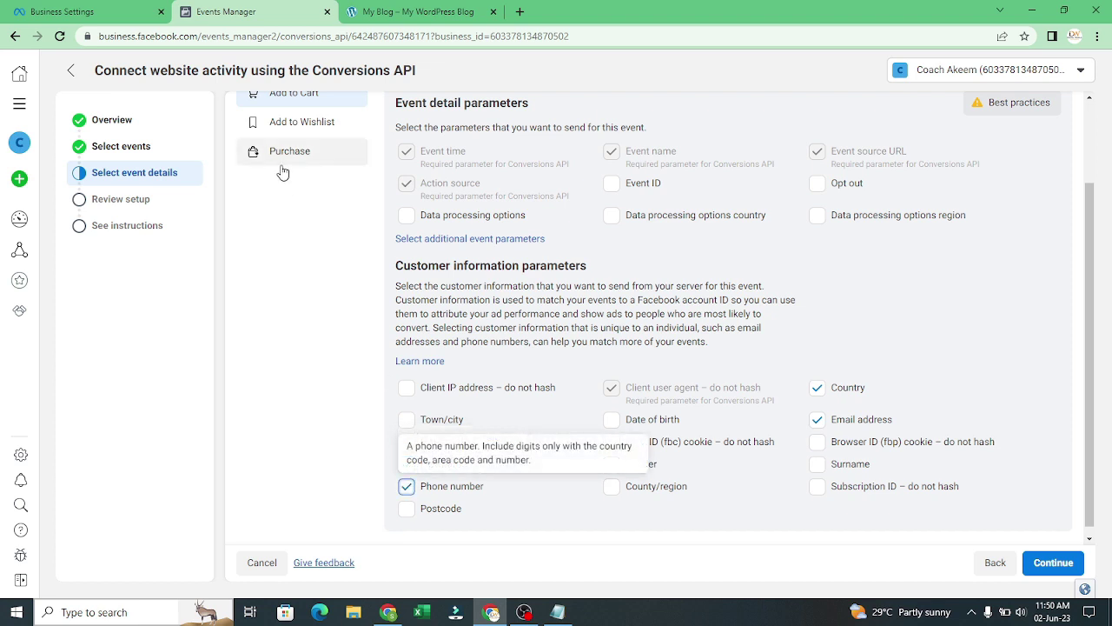
# - For Add to Wishlist, send Country, Email, Gender, County/region, Phone number and First name
pyautogui.click(300, 124)
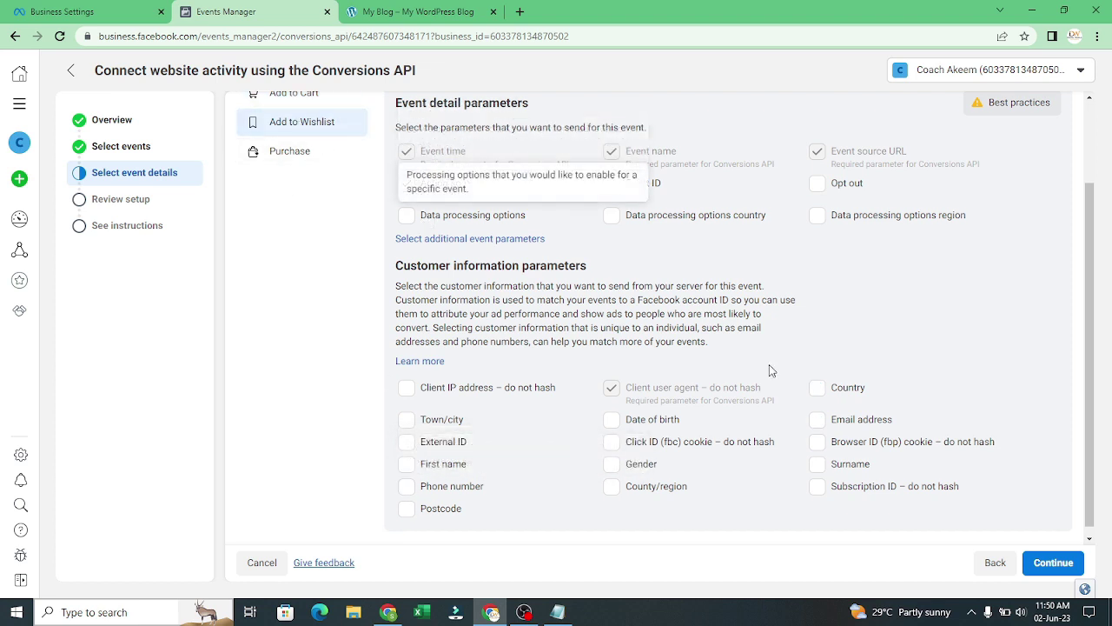
pyautogui.click(818, 389)
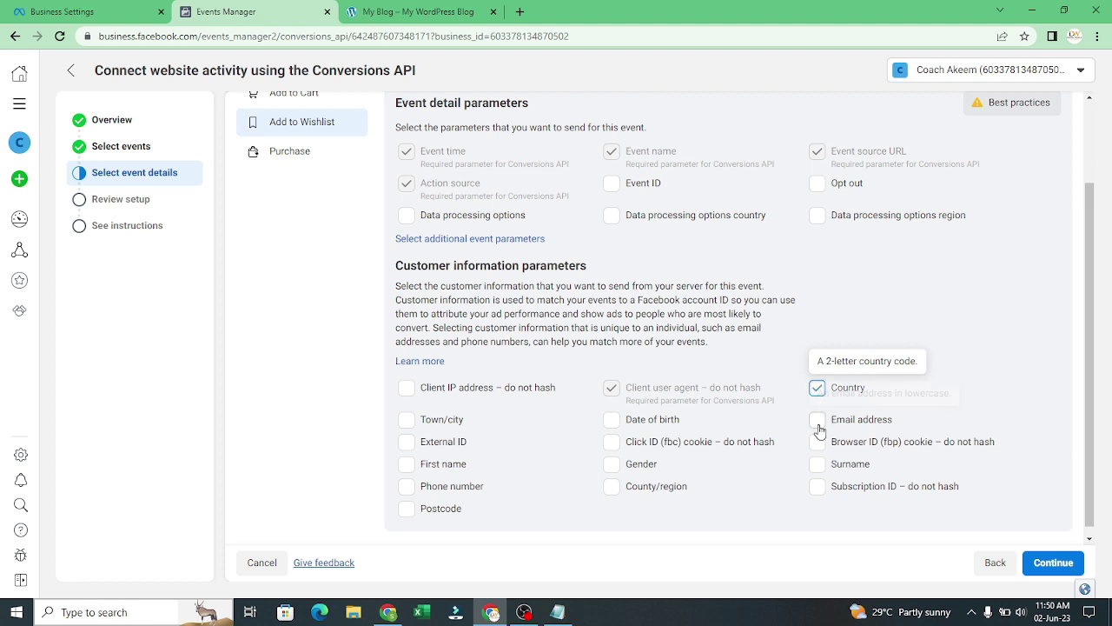
pyautogui.click(818, 425)
pyautogui.click(613, 462)
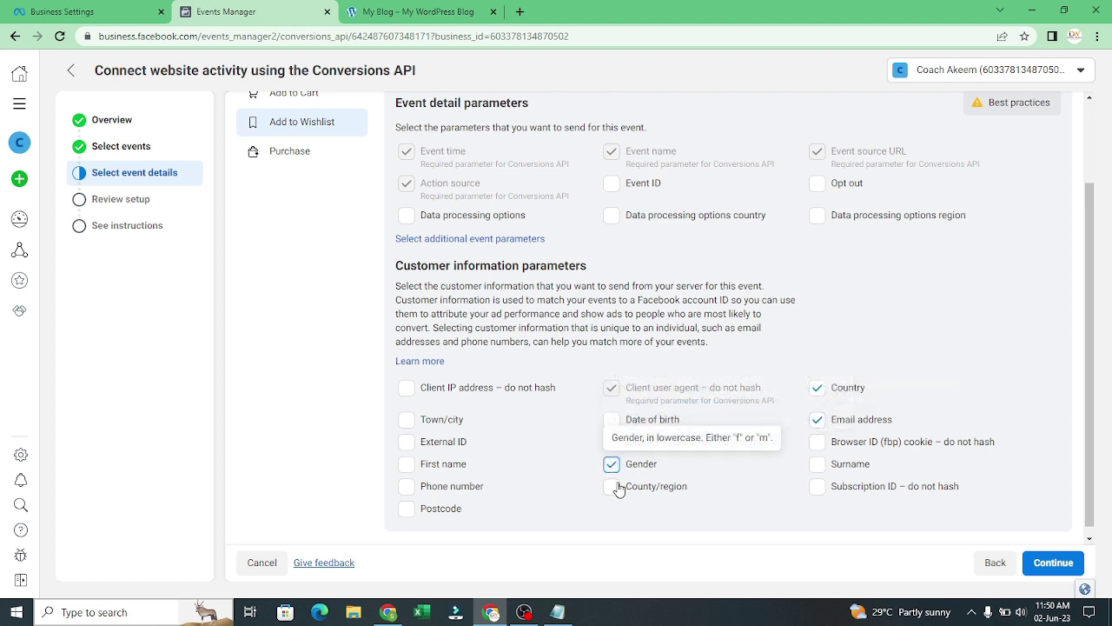
pyautogui.click(613, 488)
pyautogui.click(407, 487)
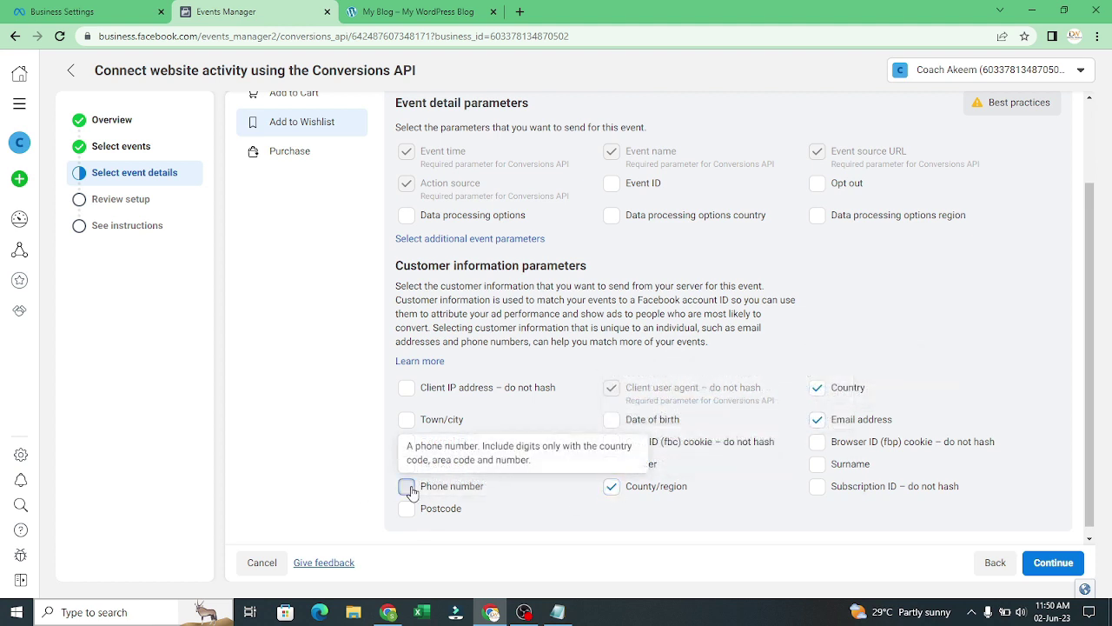
pyautogui.click(407, 464)
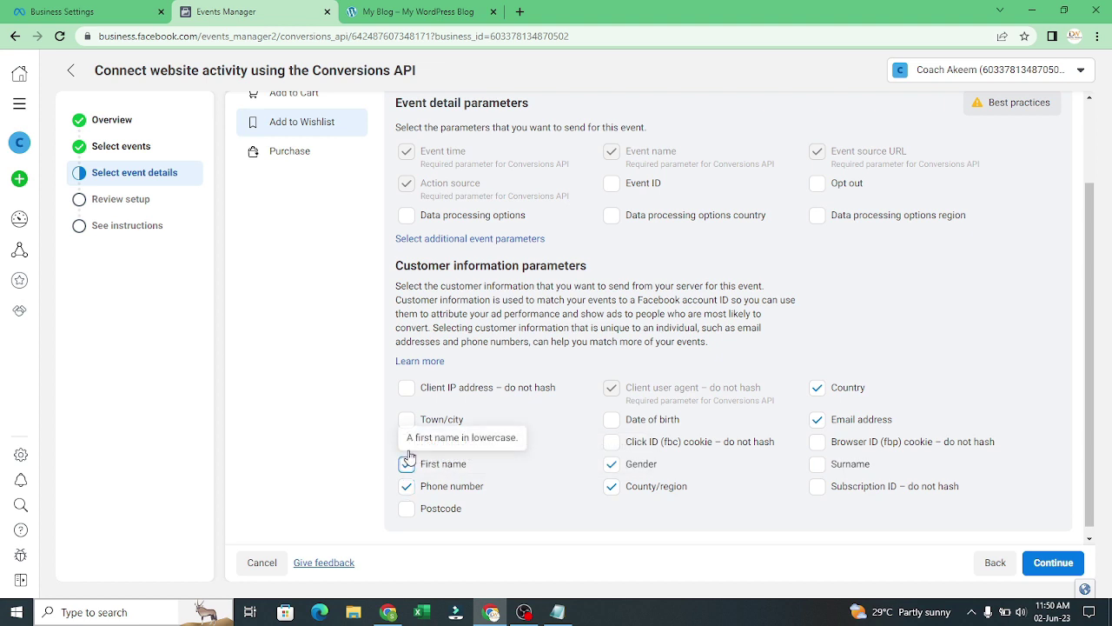
pyautogui.click(284, 164)
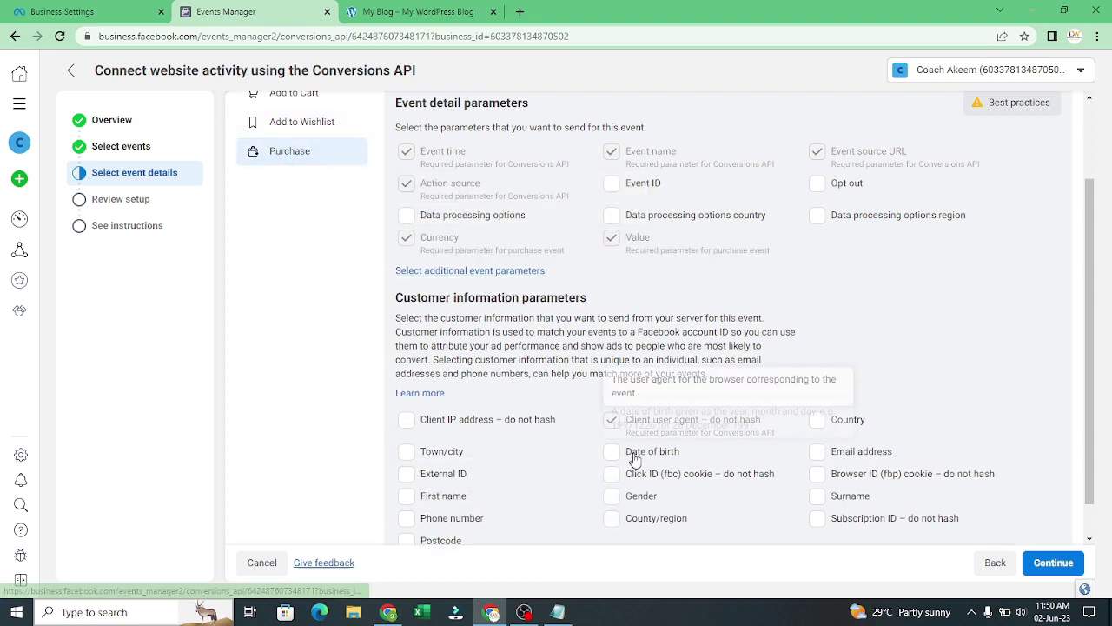
# - For Purchase, send Email address, Date of birth, Gender, First name and Phone number
pyautogui.click(812, 458)
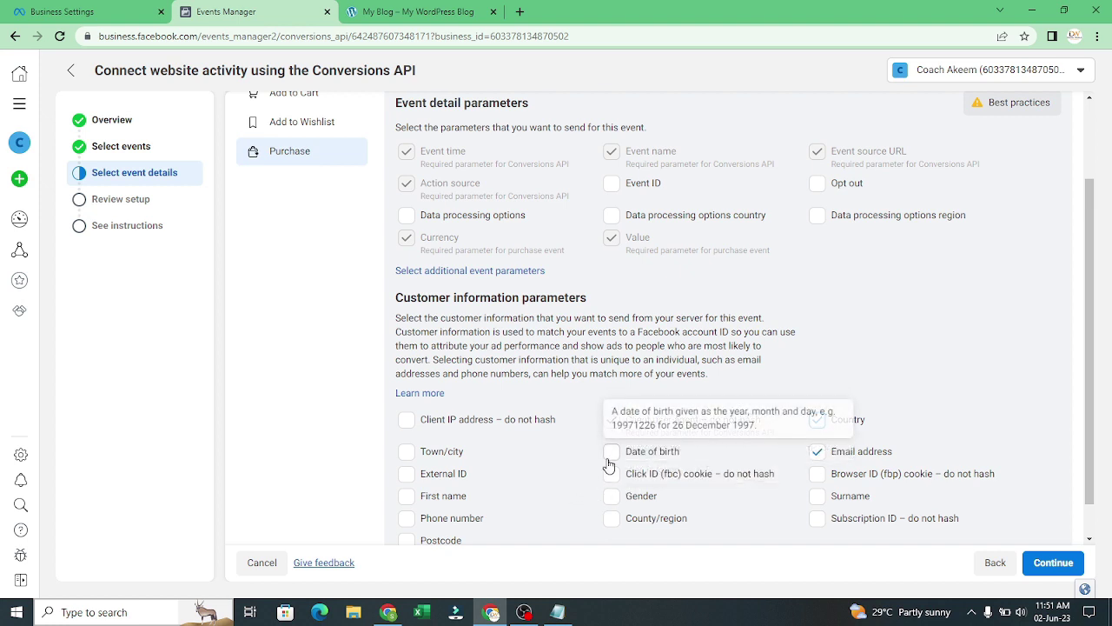
pyautogui.click(611, 453)
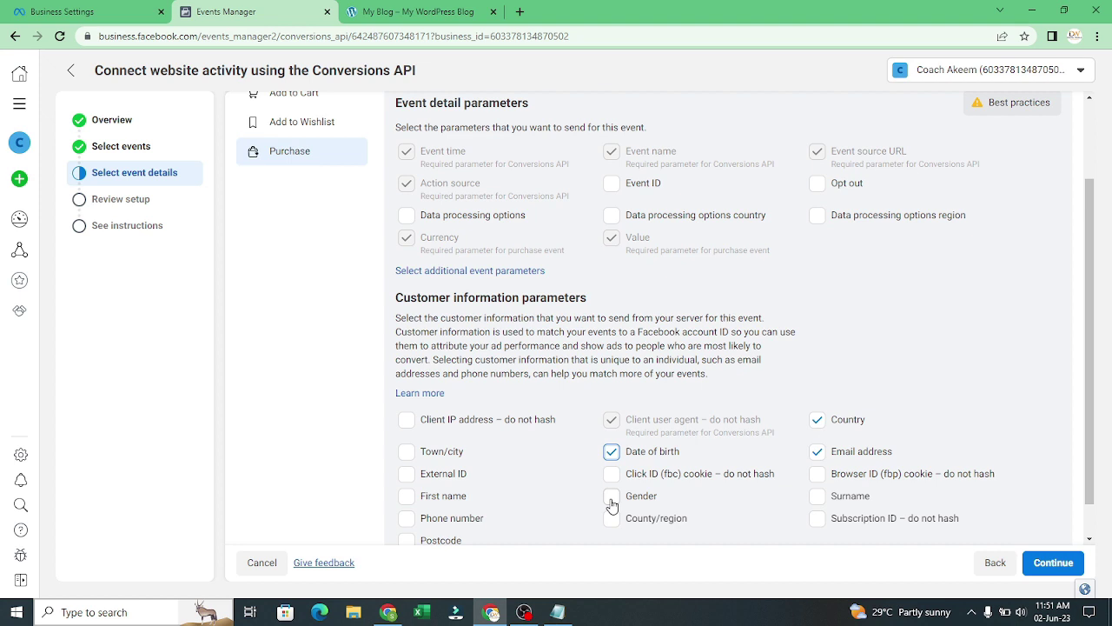
pyautogui.click(611, 497)
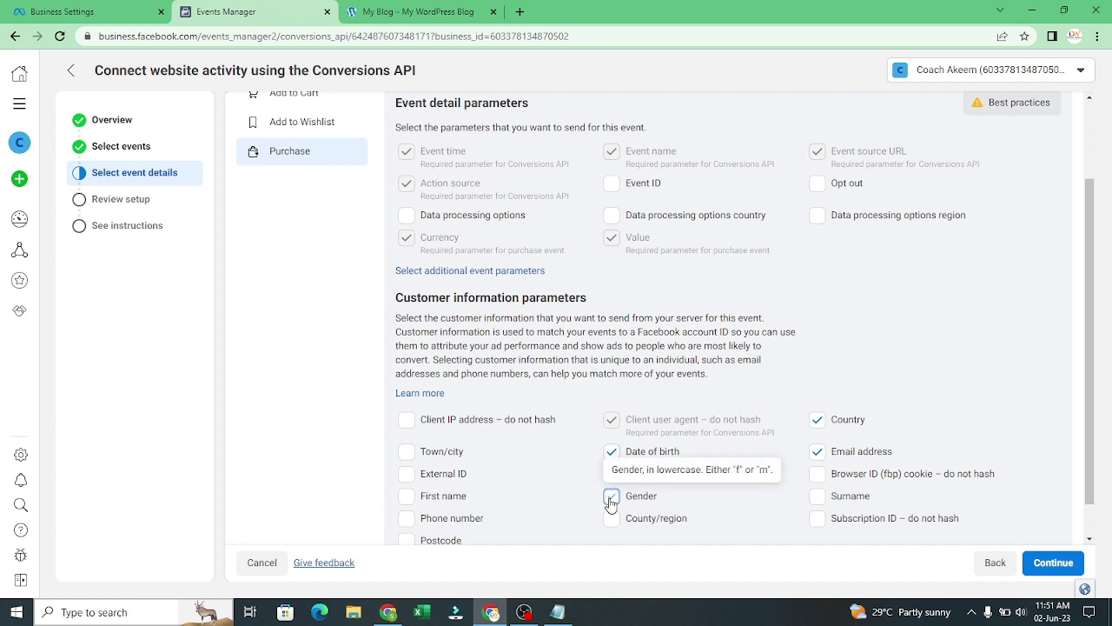
pyautogui.click(408, 499)
pyautogui.click(406, 519)
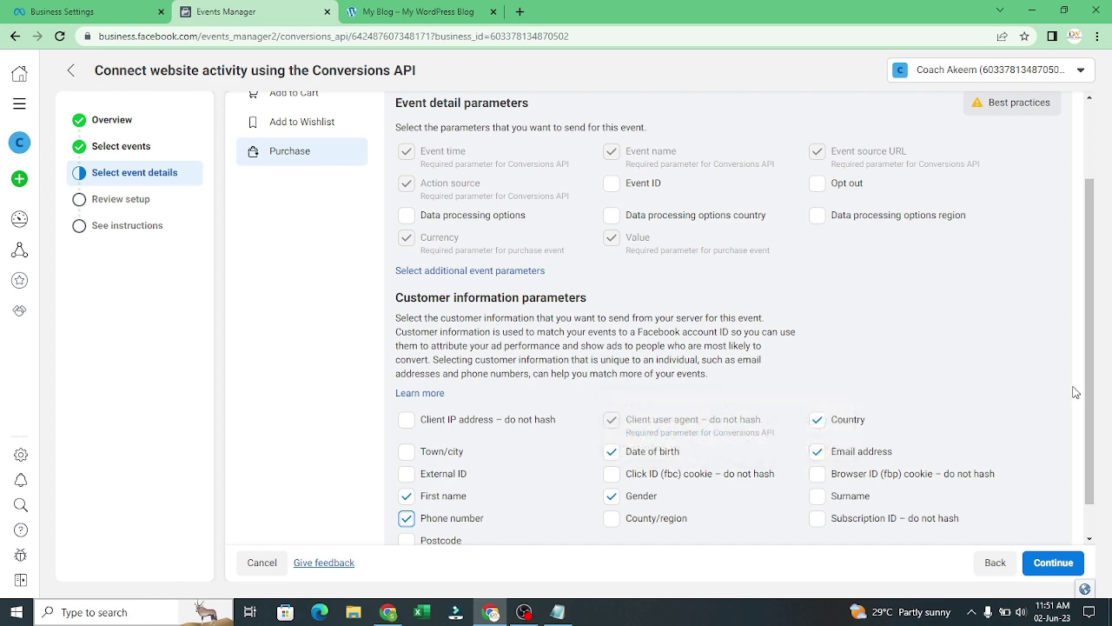
# - Leave Event ID unchecked for Purchase and submit the parameter choices for review
pyautogui.moveTo(1095, 395); pyautogui.dragTo(1093, 342)
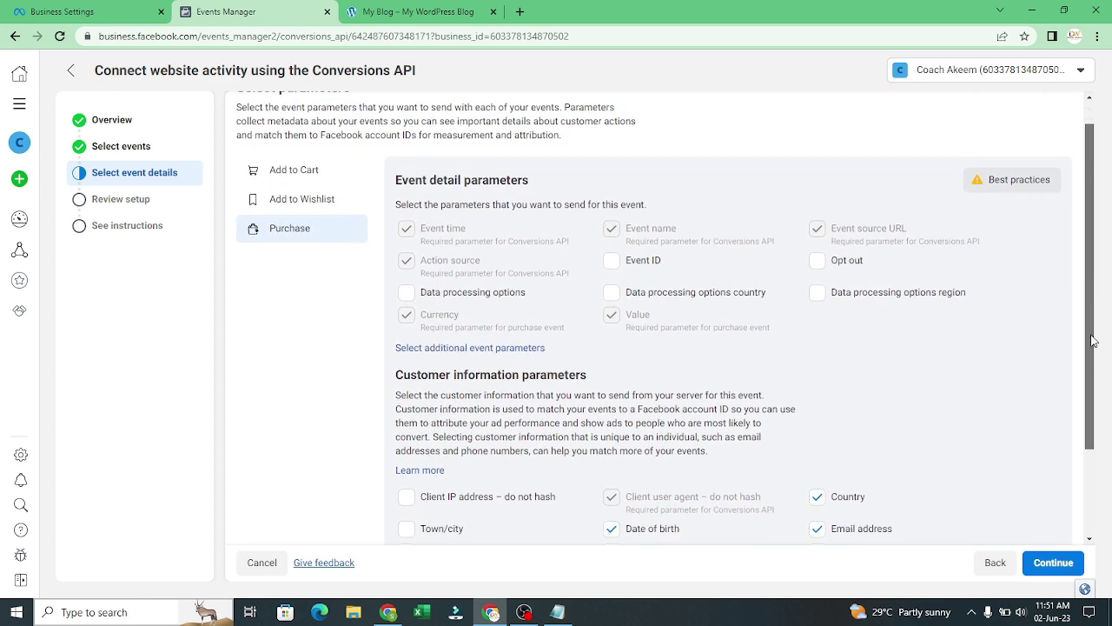
pyautogui.click(612, 261)
pyautogui.click(612, 265)
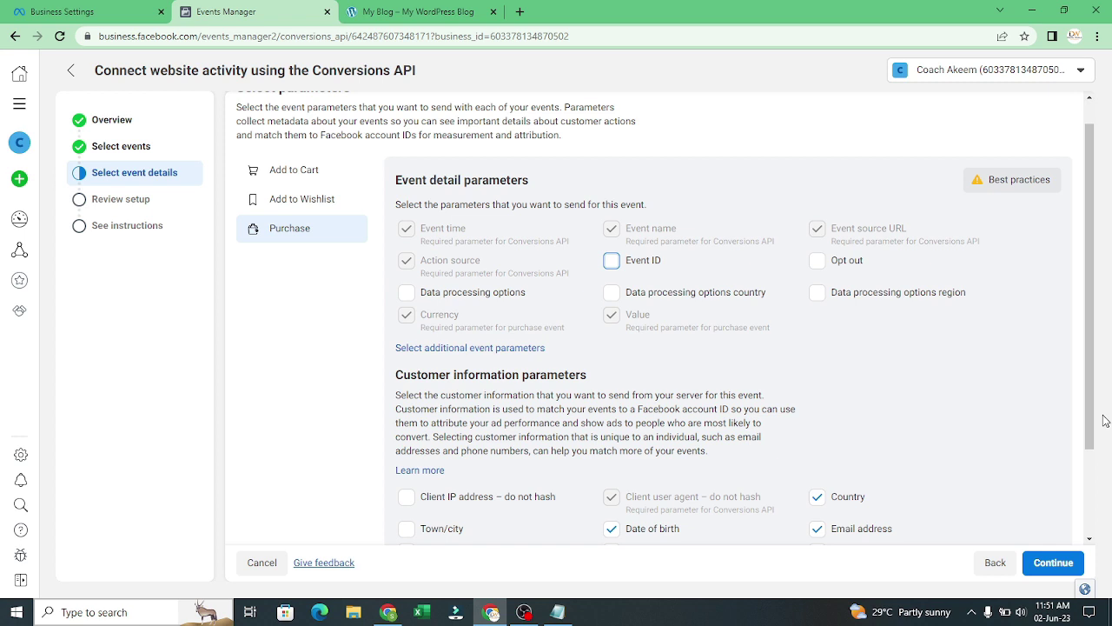
pyautogui.scroll(-3, 1099, 426)
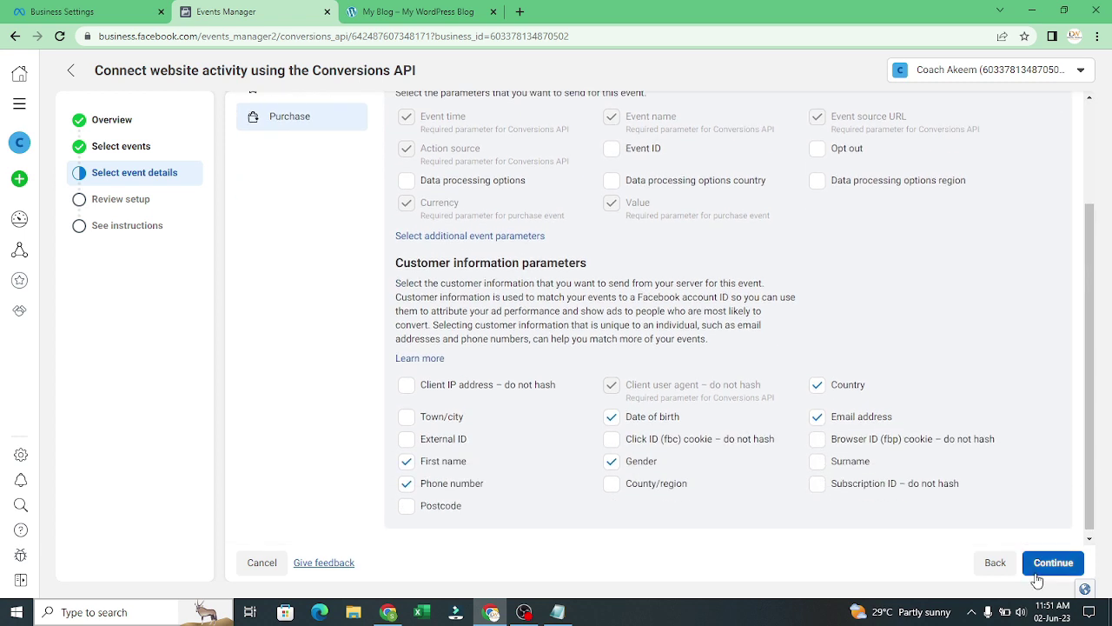
pyautogui.click(1050, 562)
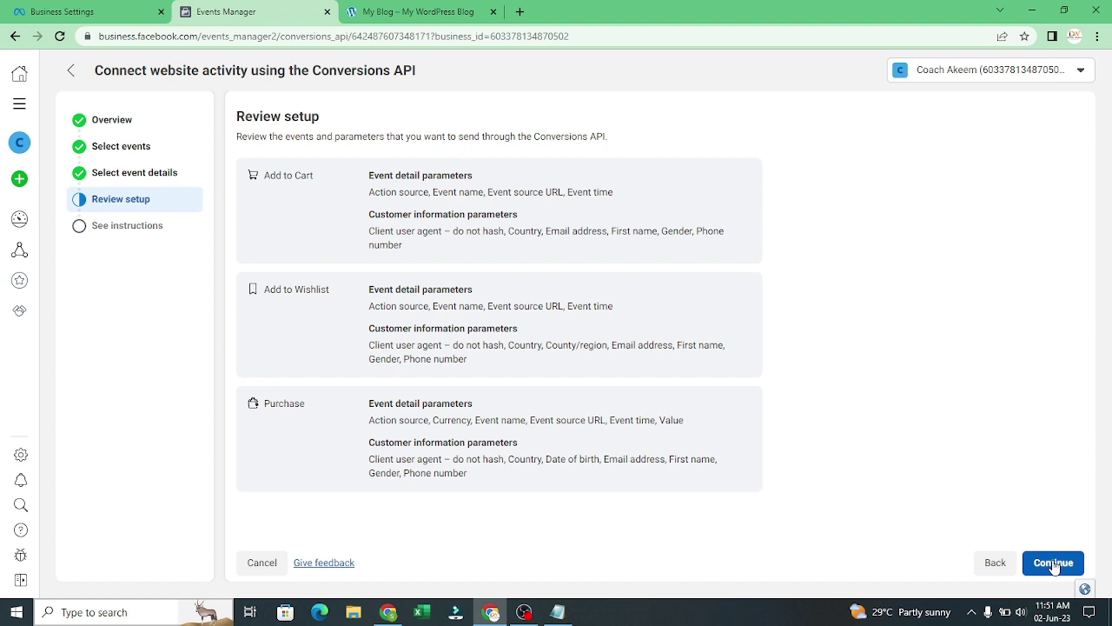
# - Accept the review, finish the wizard, and scroll the pixel's Settings to the Conversions API section
pyautogui.click(1053, 564)
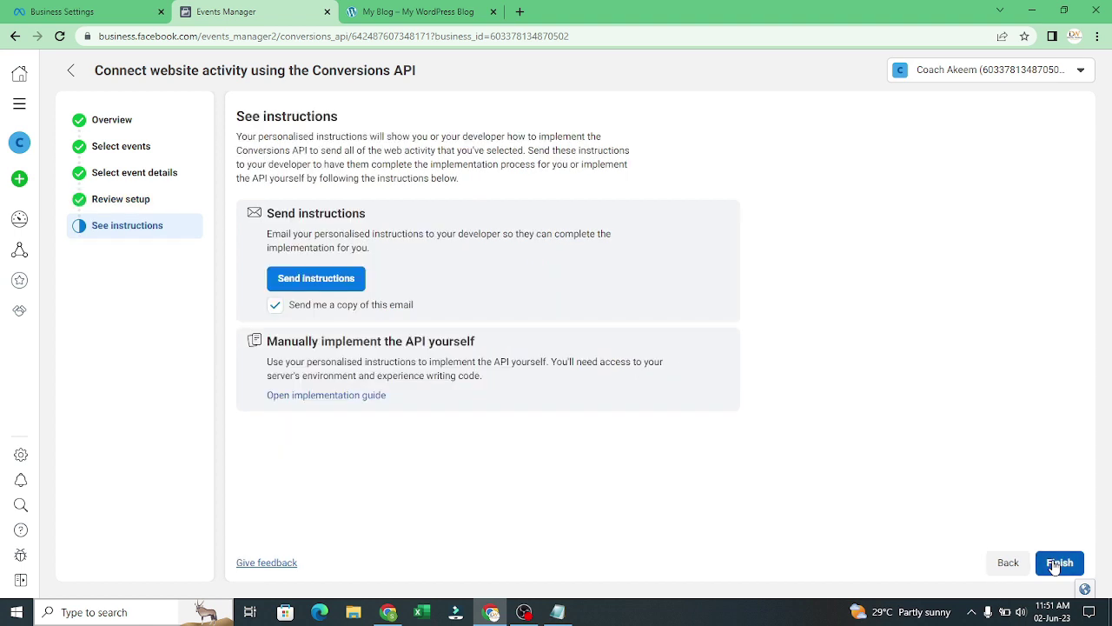
pyautogui.click(1056, 563)
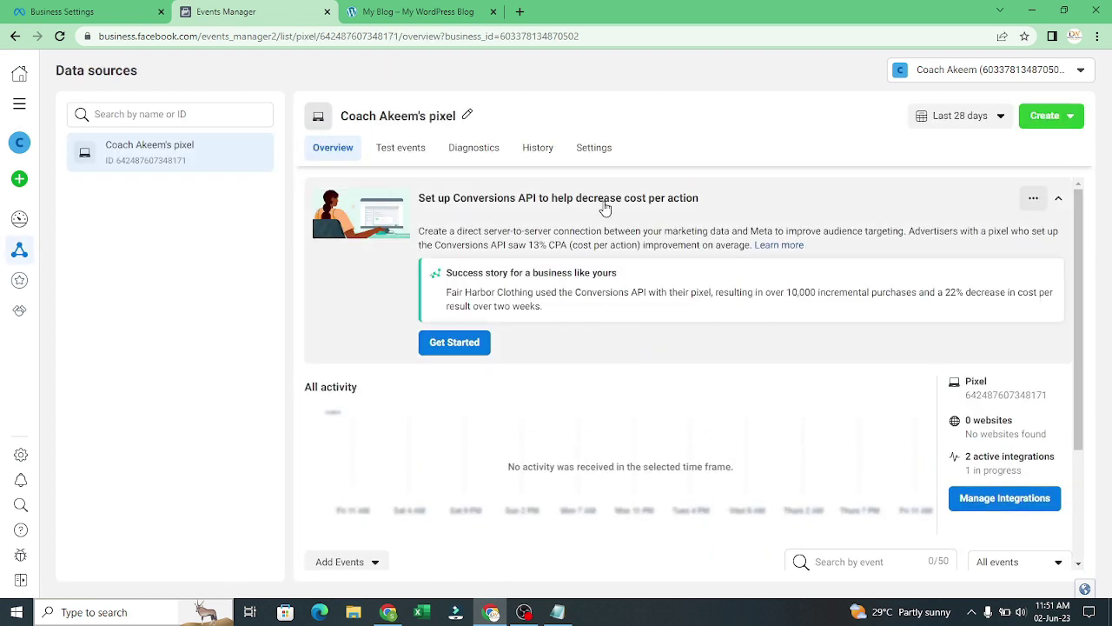
pyautogui.click(595, 154)
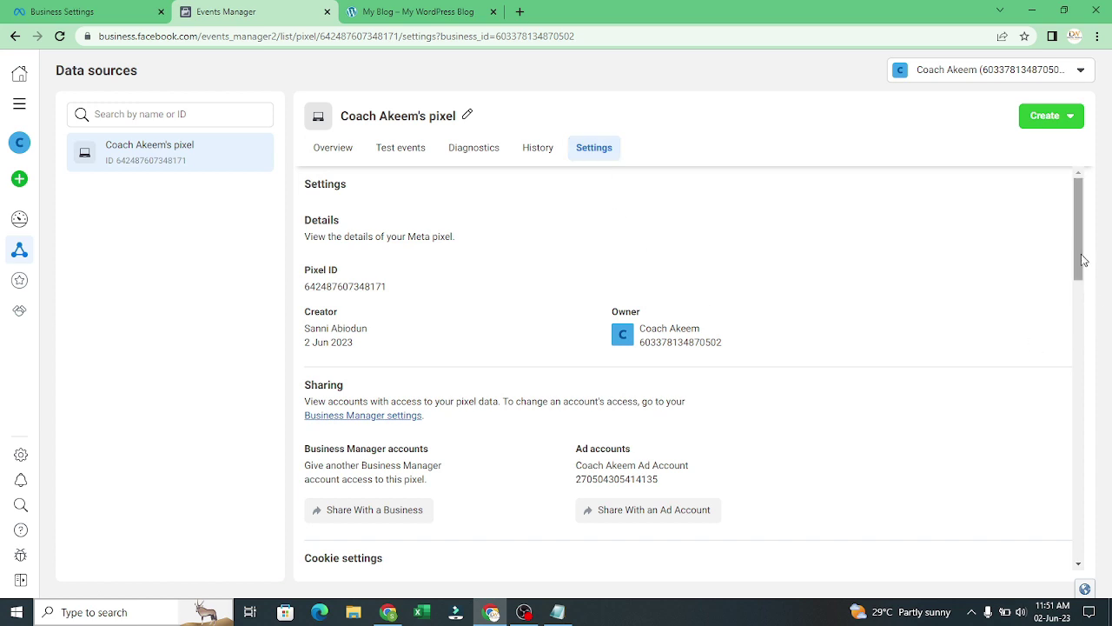
pyautogui.moveTo(1083, 260); pyautogui.dragTo(1077, 499)
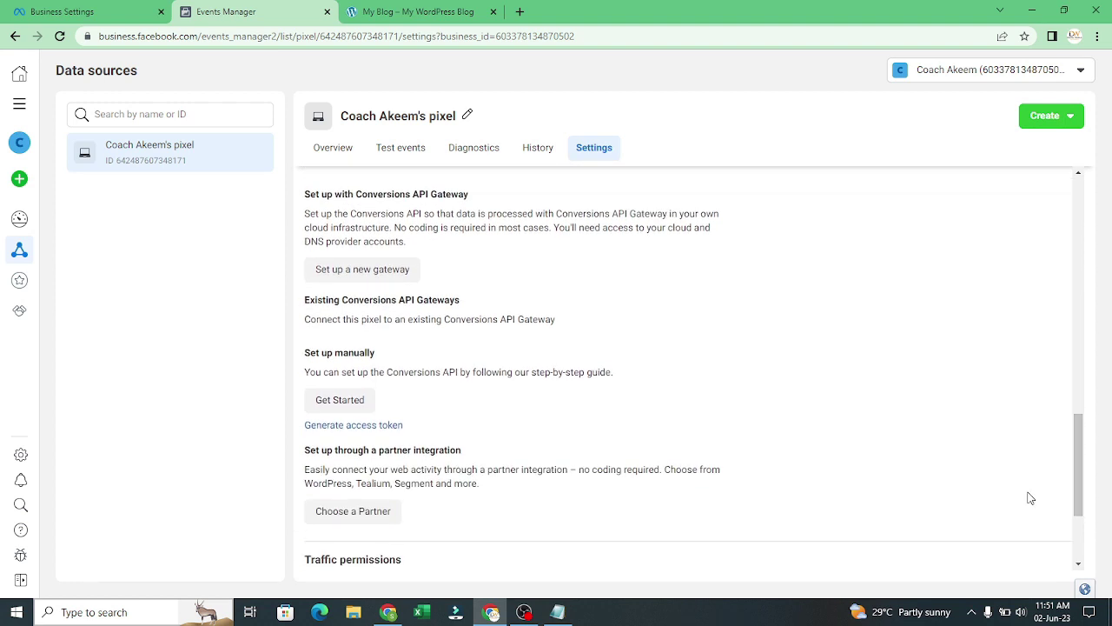
# - Generate and copy a Conversions API access token, then paste it into PixelYourSite's Conversion API field
pyautogui.click(392, 424)
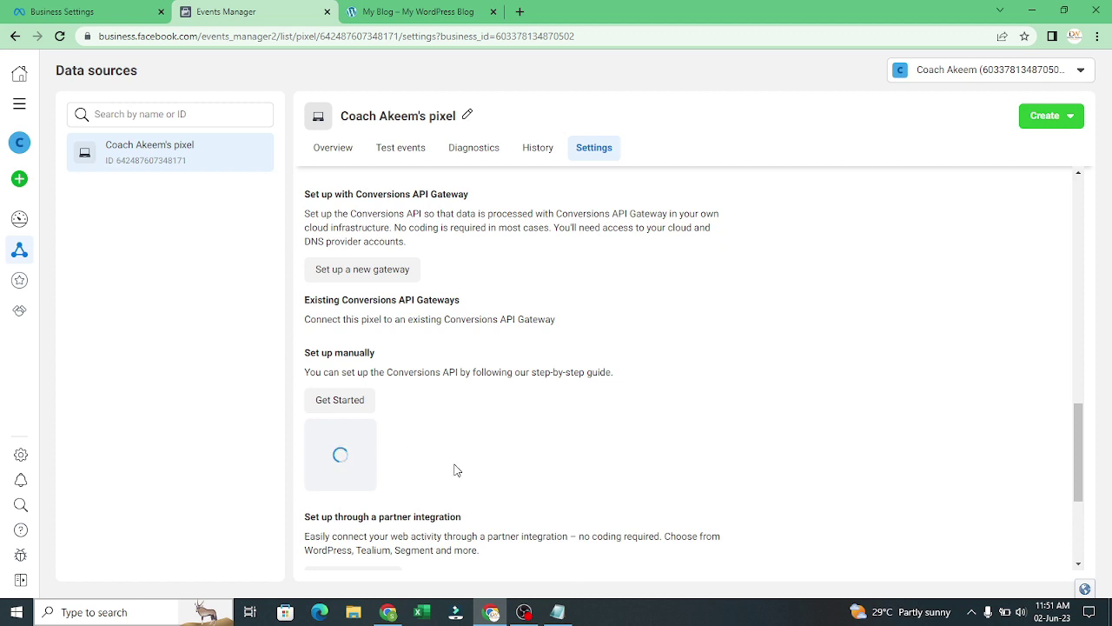
pyautogui.click(418, 495)
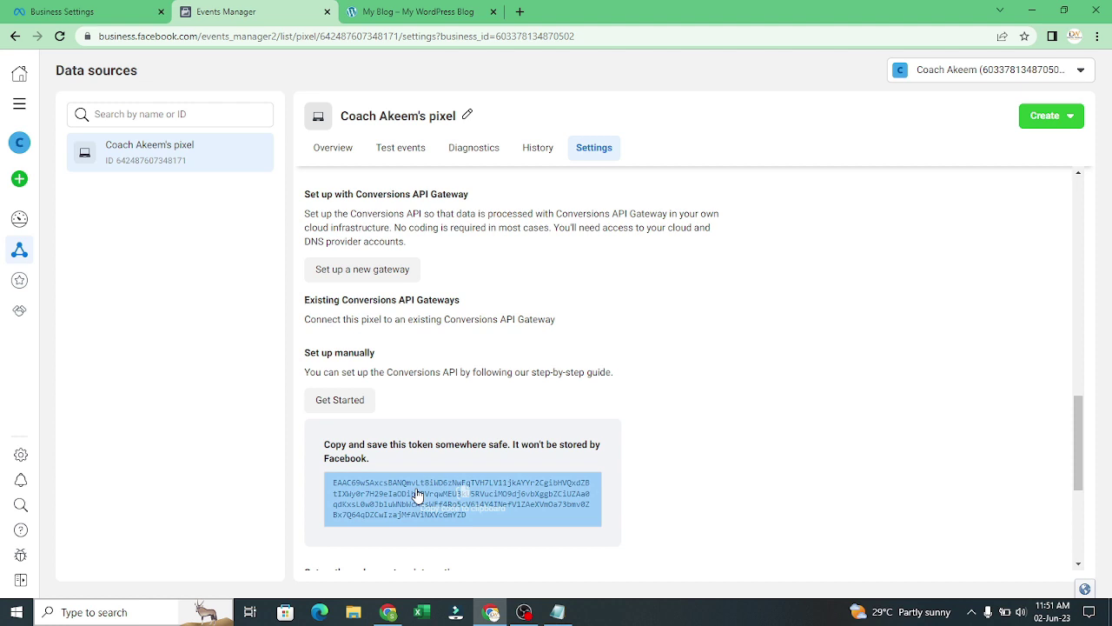
pyautogui.click(446, 523)
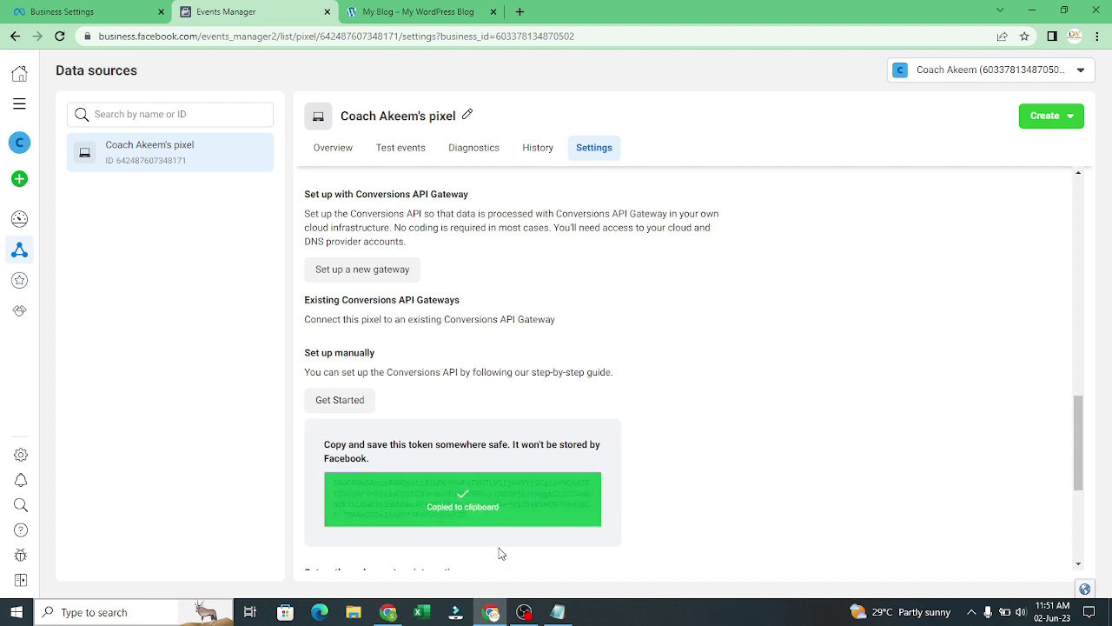
pyautogui.moveTo(388, 610)
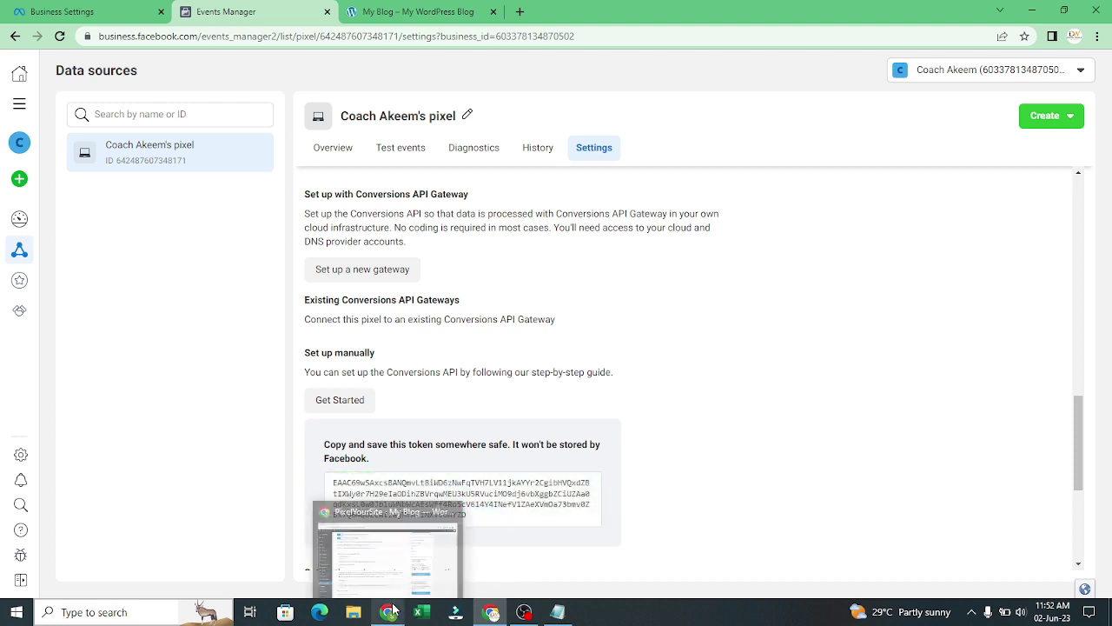
pyautogui.click(398, 585)
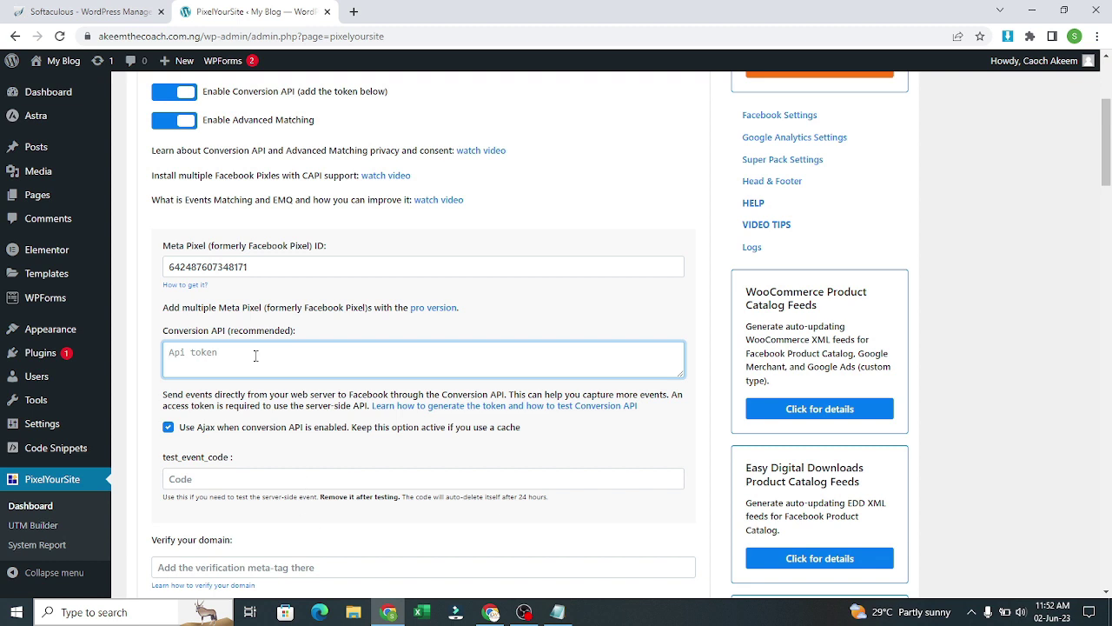
pyautogui.hotkey('ctrl', 'v')
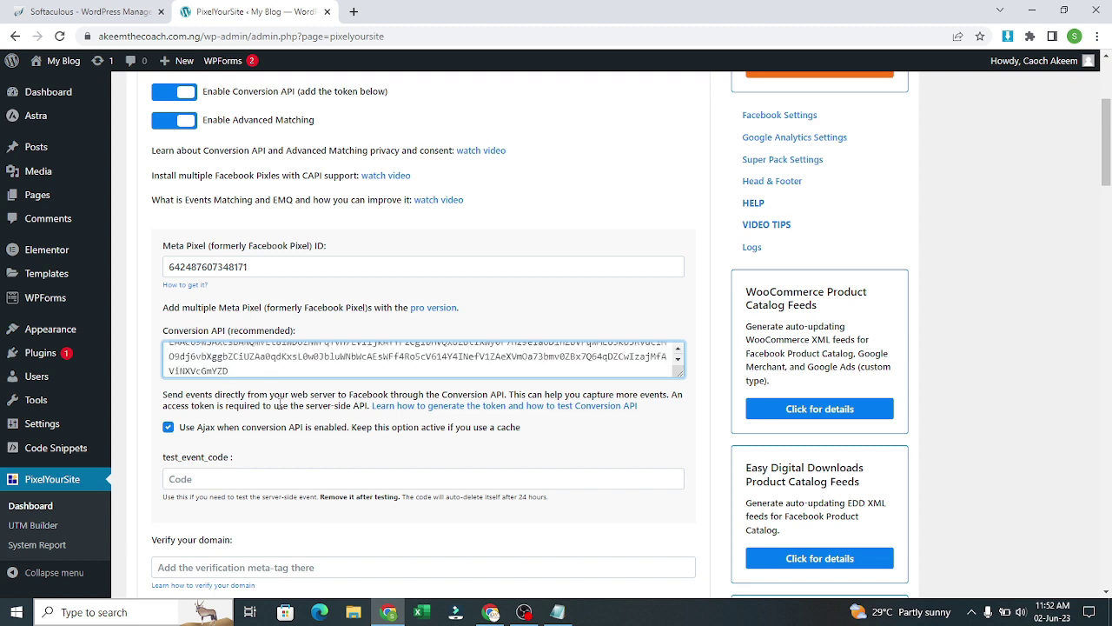
# - Copy the test event code TEST22148 from the pixel's Test events page in Events Manager
pyautogui.moveTo(494, 600)
pyautogui.click(487, 573)
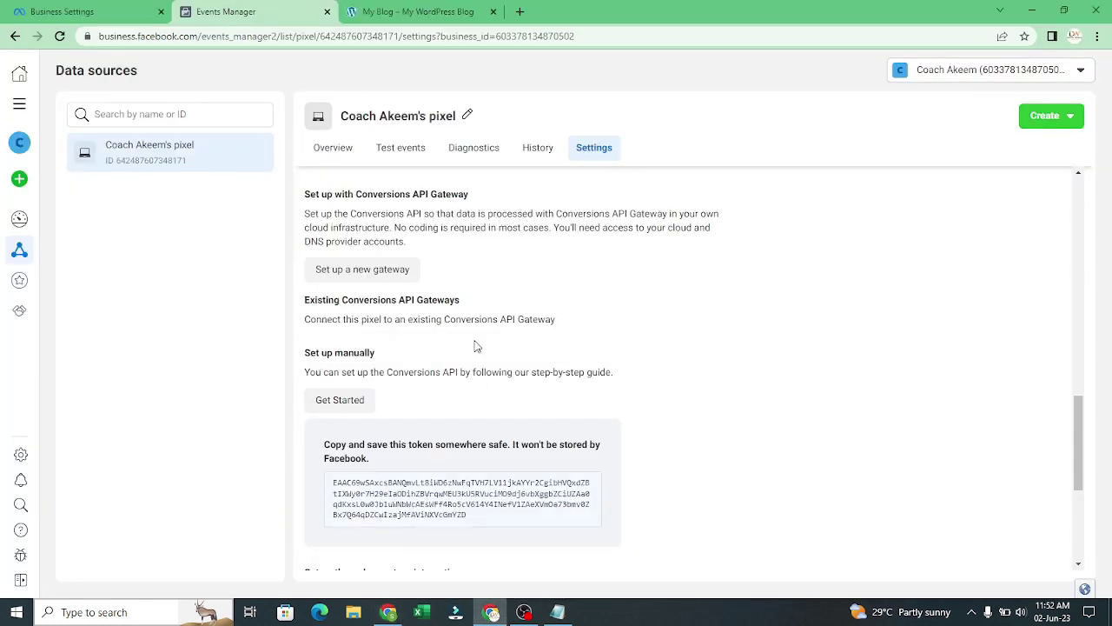
pyautogui.click(416, 153)
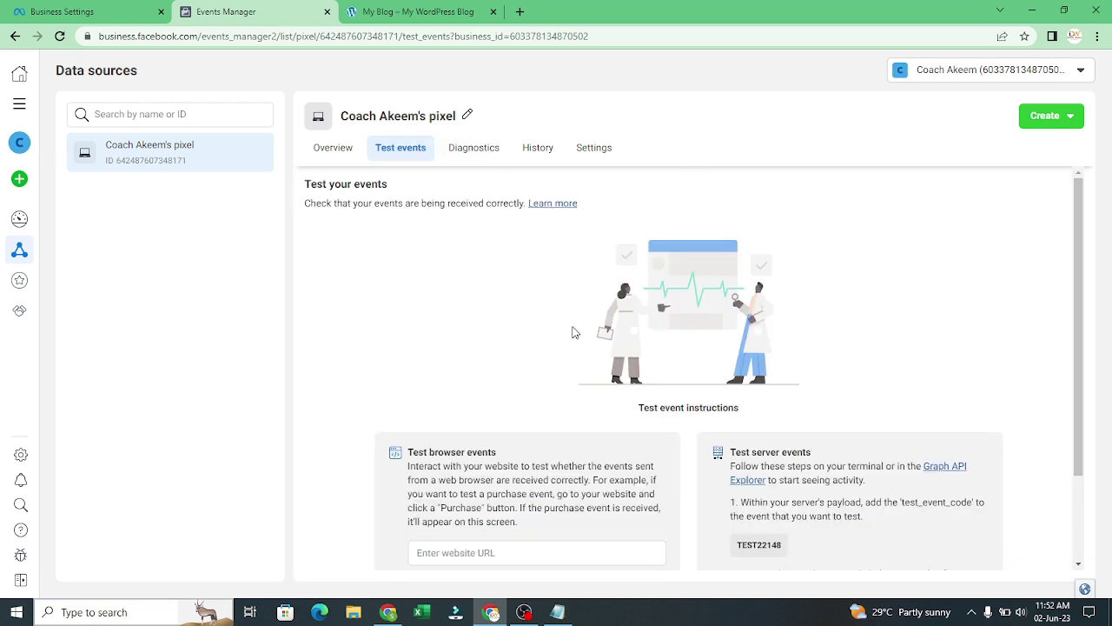
pyautogui.click(780, 548)
# - Paste TEST22148 into PixelYourSite's test_event_code field and scroll to the bottom
pyautogui.moveTo(391, 610)
pyautogui.click(323, 548)
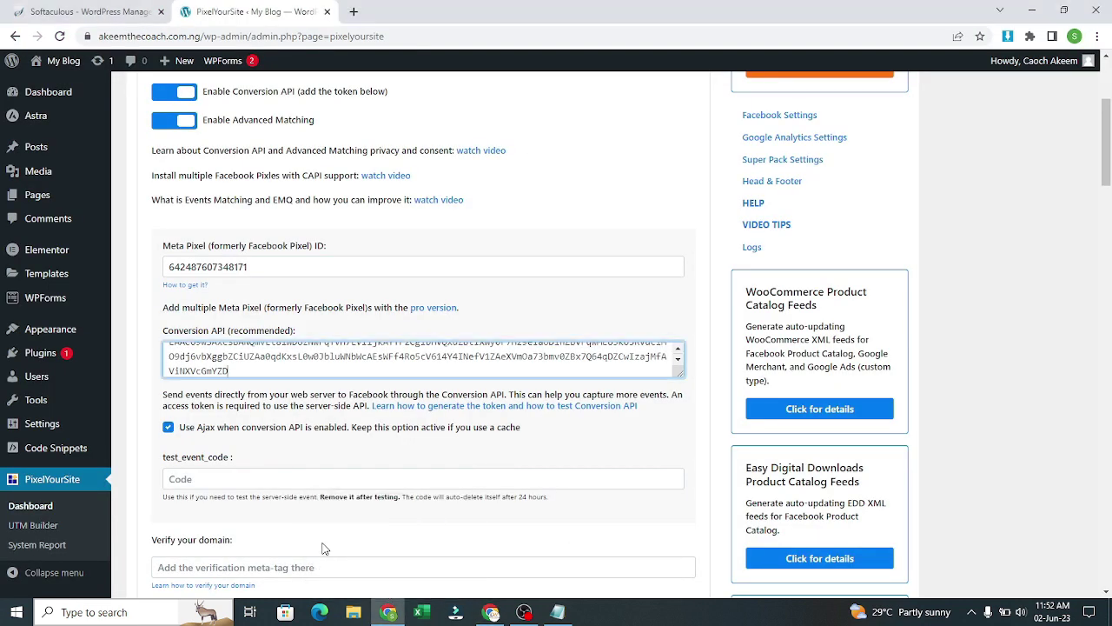
pyautogui.click(238, 479)
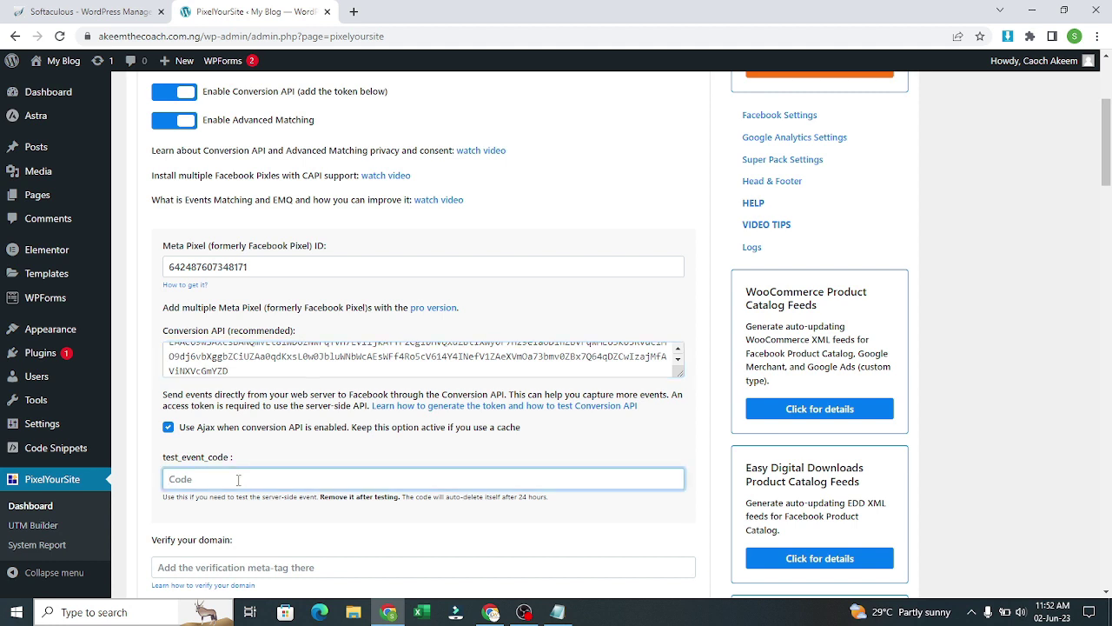
pyautogui.hotkey('ctrl', 'v')
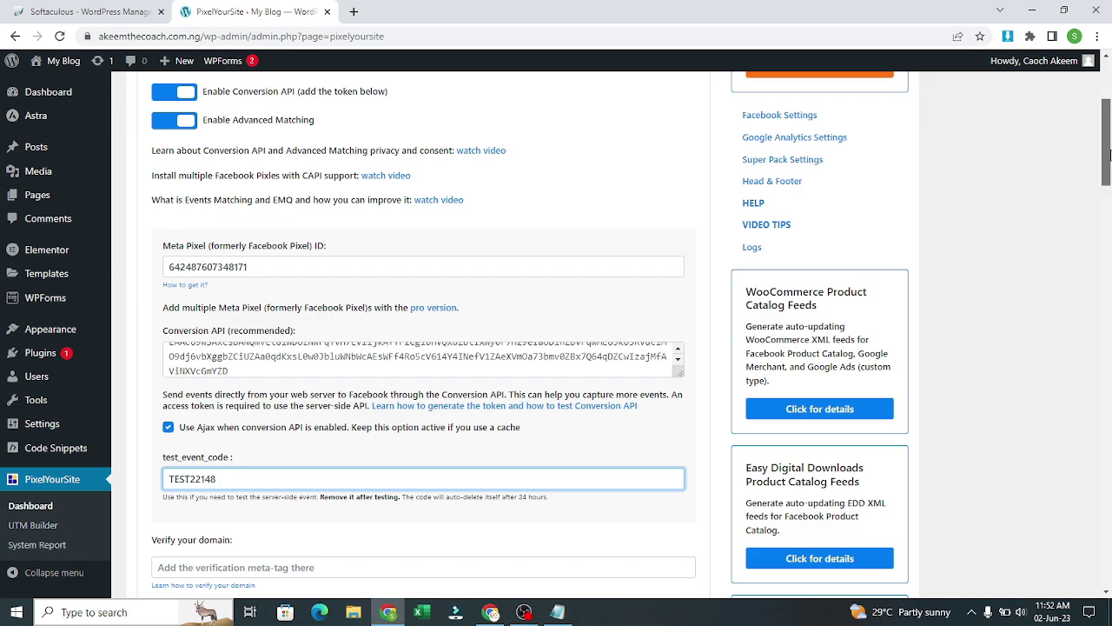
pyautogui.moveTo(1109, 155); pyautogui.dragTo(1109, 560)
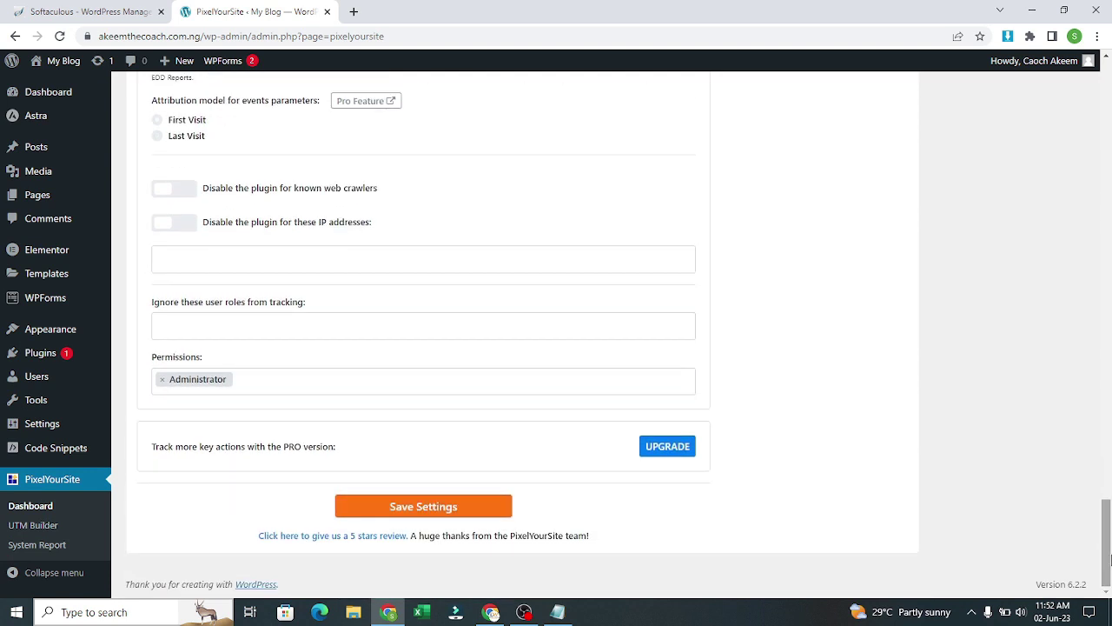
# - Save the PixelYourSite settings, then reload Events Manager and view the pixel's Overview
pyautogui.click(456, 519)
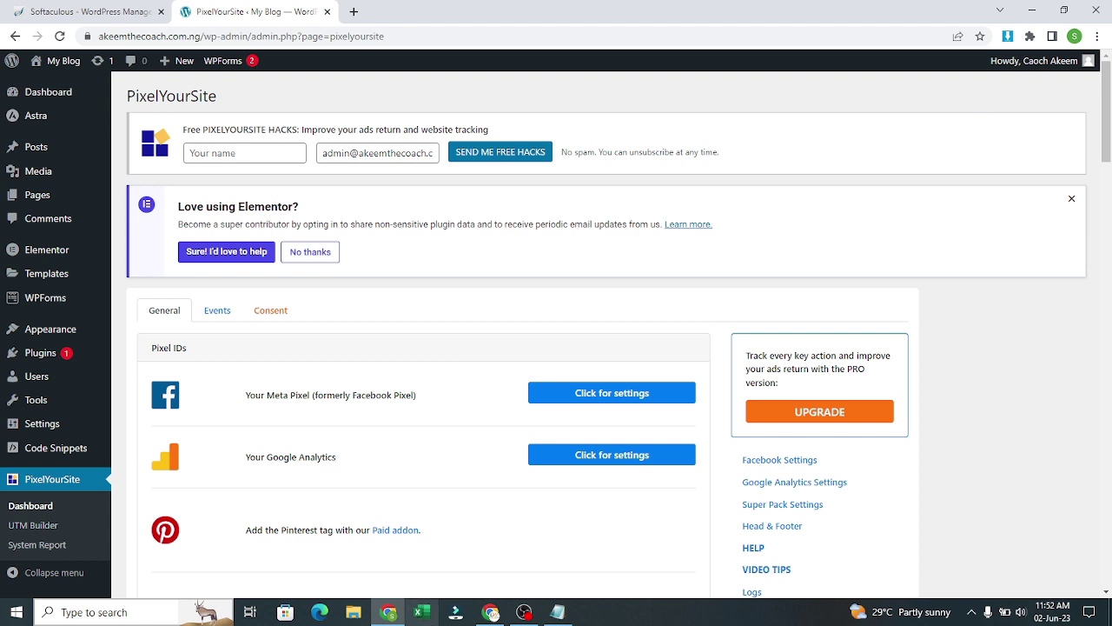
pyautogui.moveTo(492, 613)
pyautogui.click(497, 565)
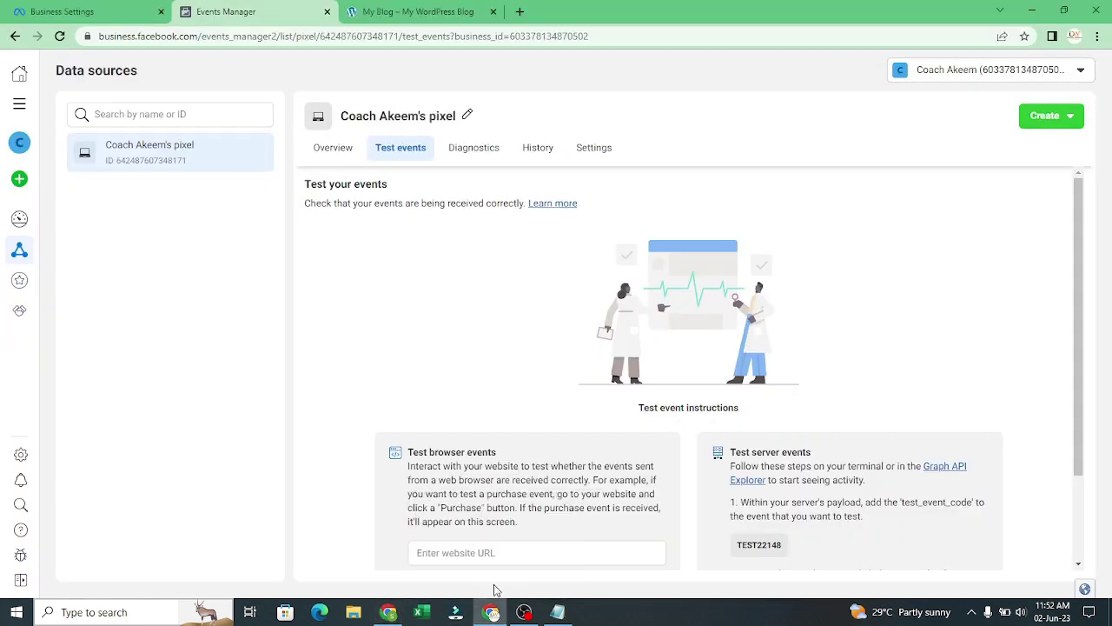
pyautogui.click(59, 37)
pyautogui.click(319, 159)
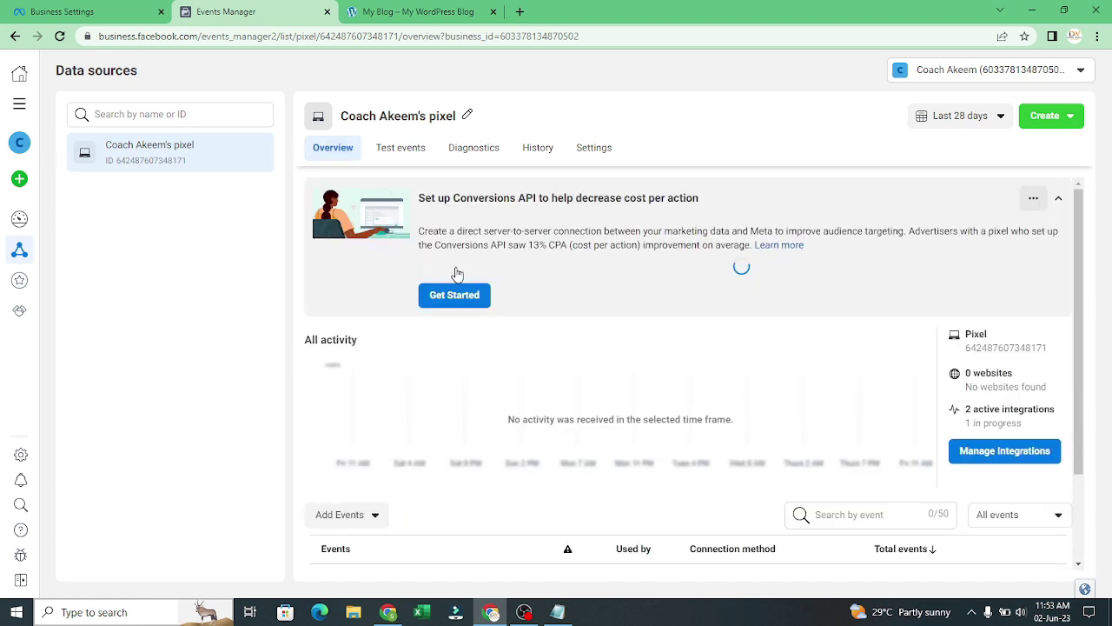
# - Mark the Conversions API banner task as complete from its options menu and confirm
pyautogui.click(1033, 198)
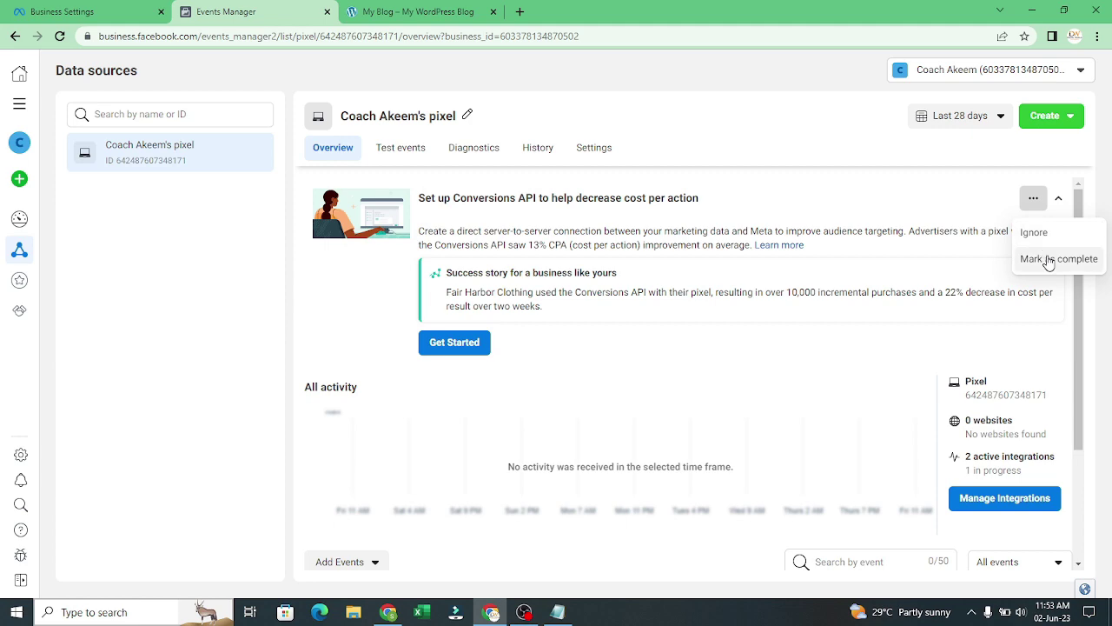
pyautogui.click(1048, 259)
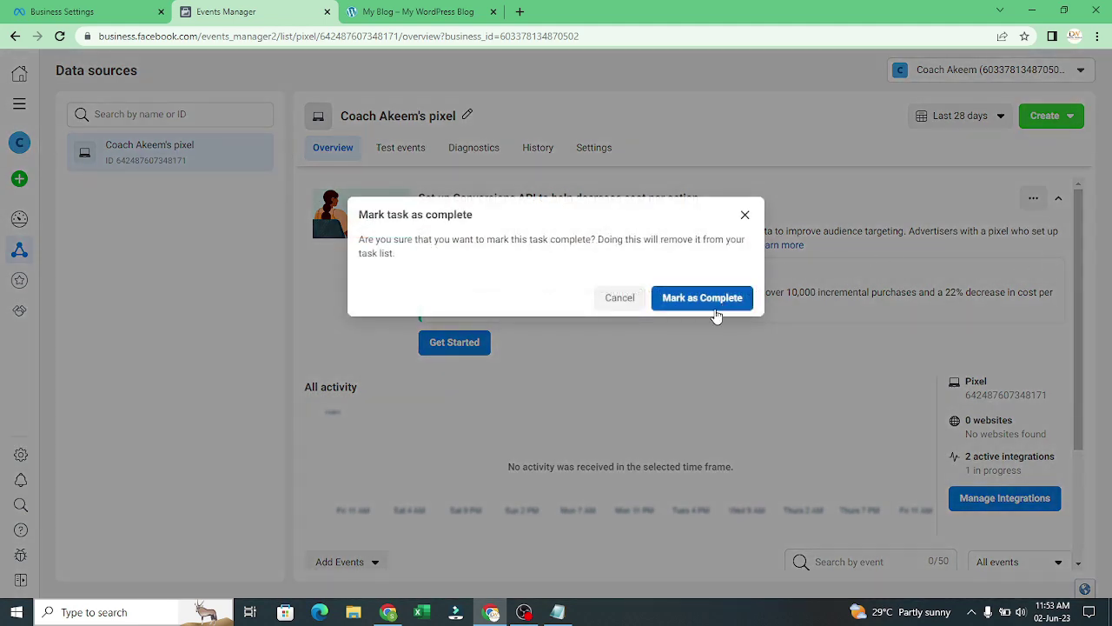
pyautogui.click(717, 302)
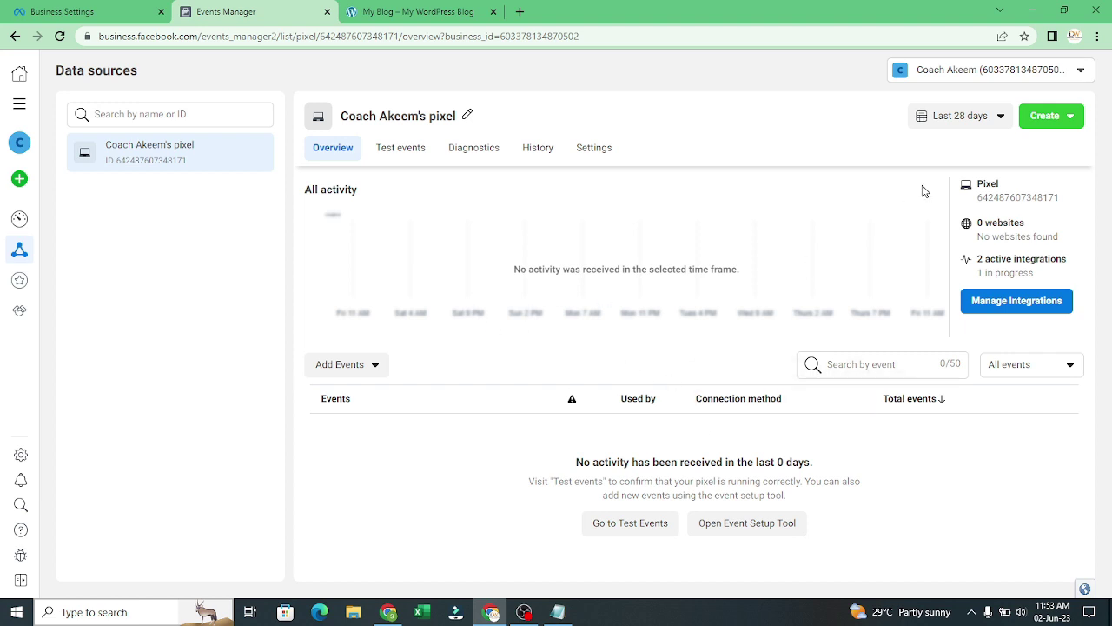
# - Show the pixel's Settings page scrolled down to the Conversions API section
pyautogui.click(586, 154)
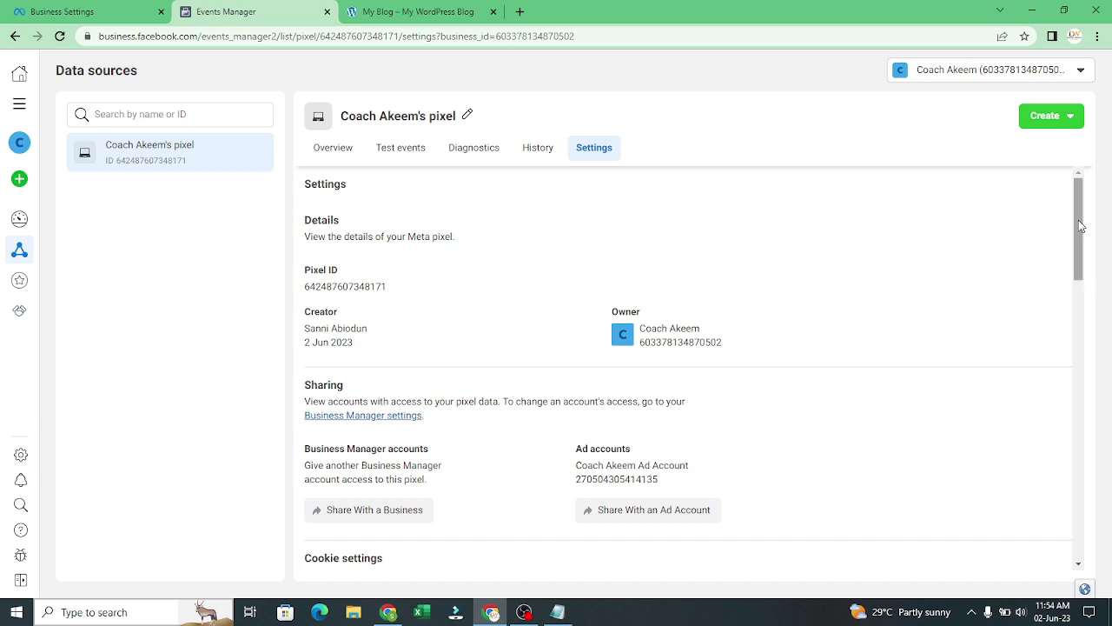
pyautogui.moveTo(1077, 226); pyautogui.dragTo(1110, 399)
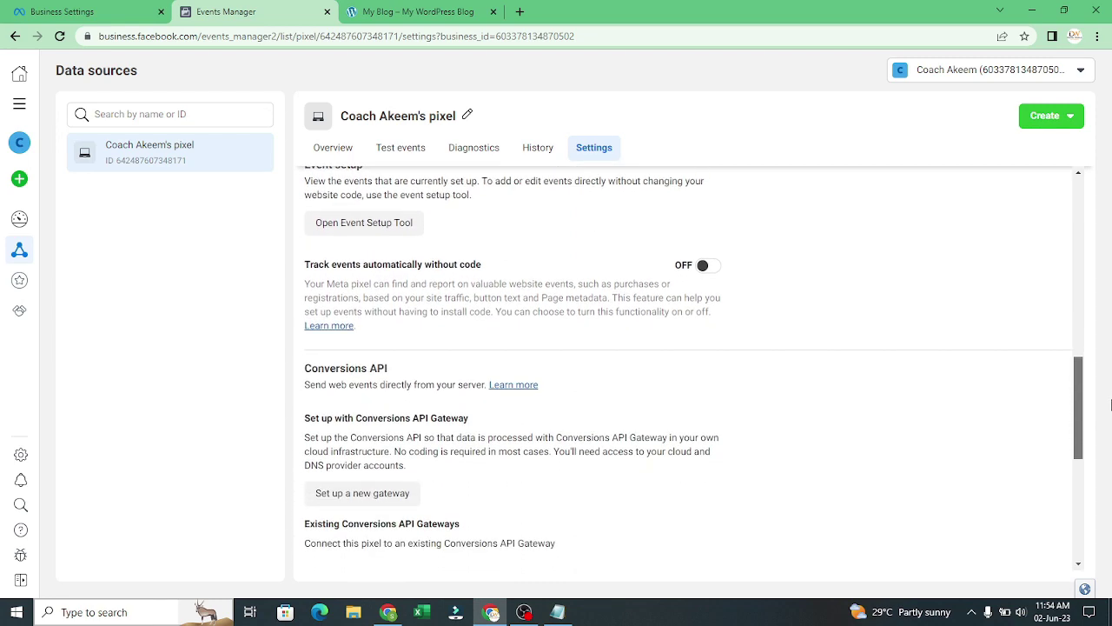